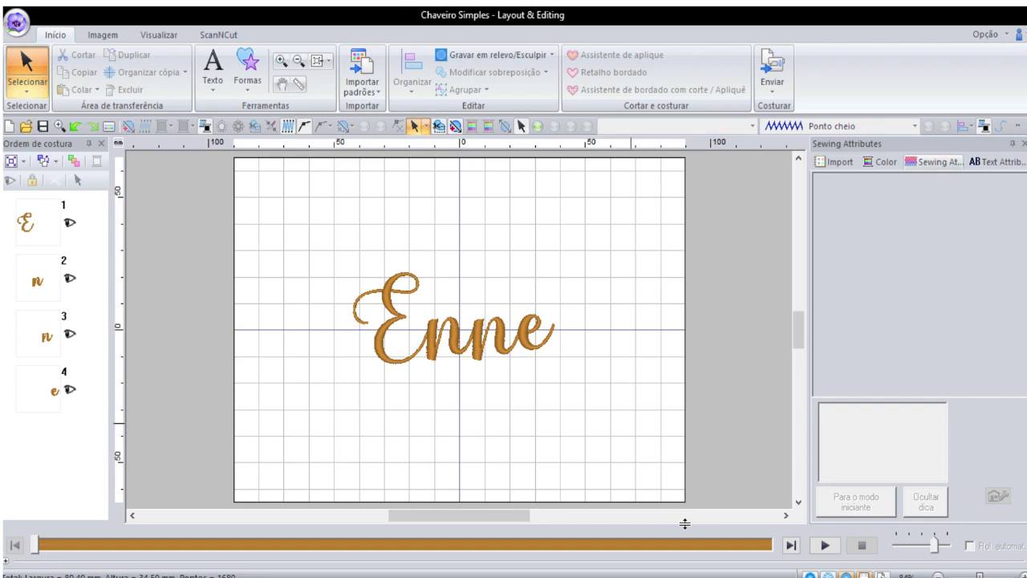
pyautogui.click(483, 349)
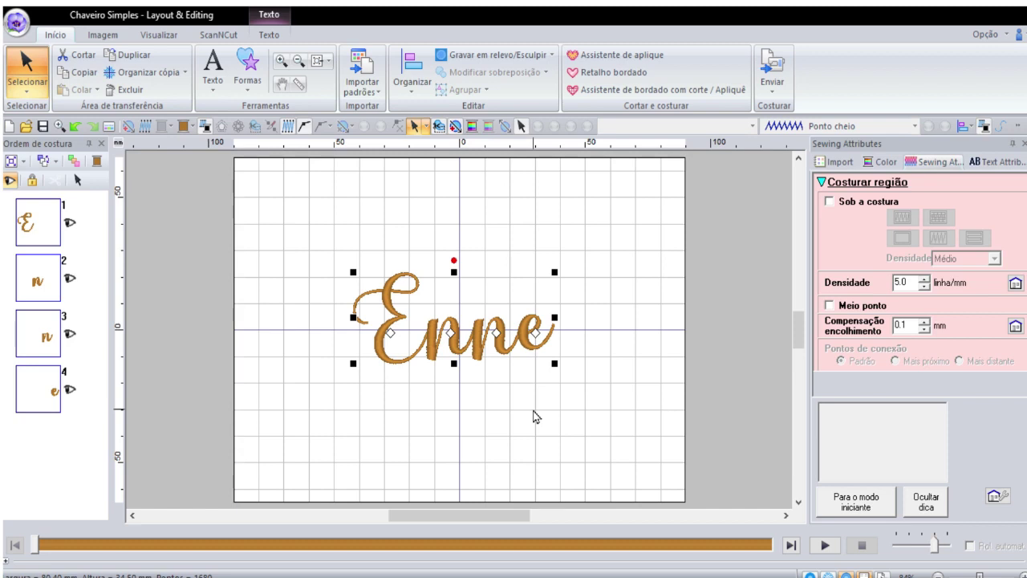
pyautogui.click(643, 408)
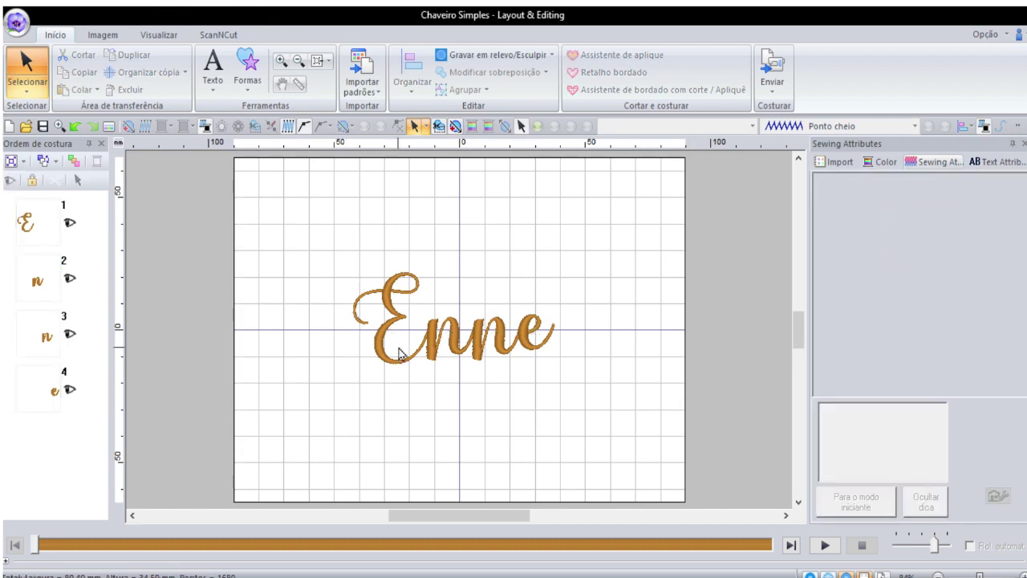
pyautogui.click(212, 71)
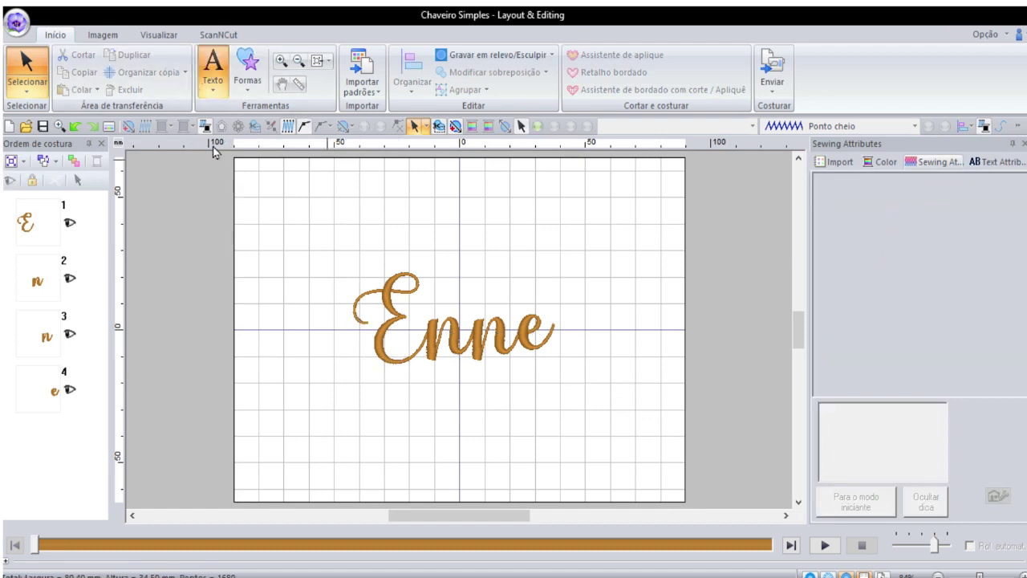
pyautogui.click(213, 71)
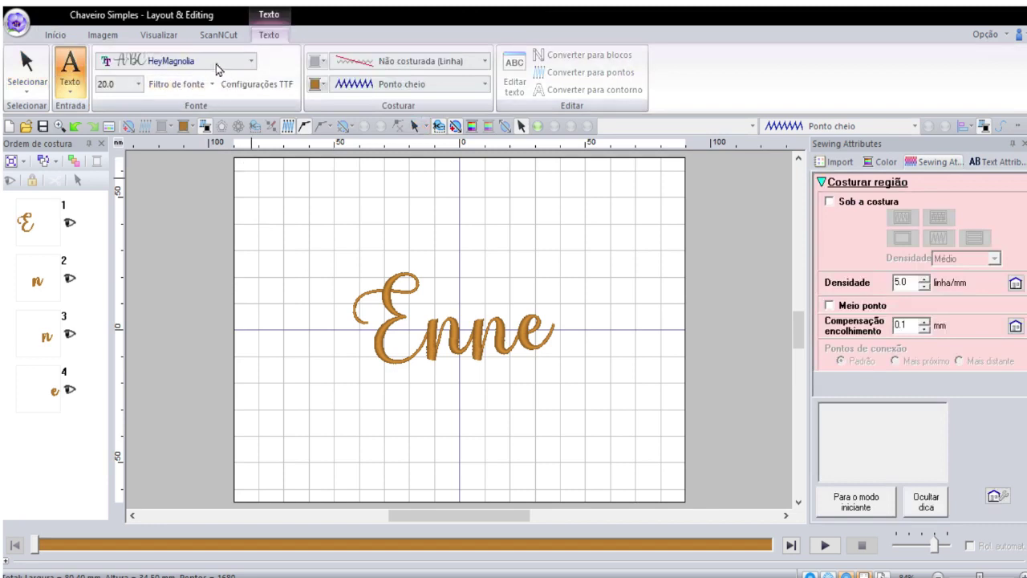
pyautogui.click(523, 337)
pyautogui.press('Escape')
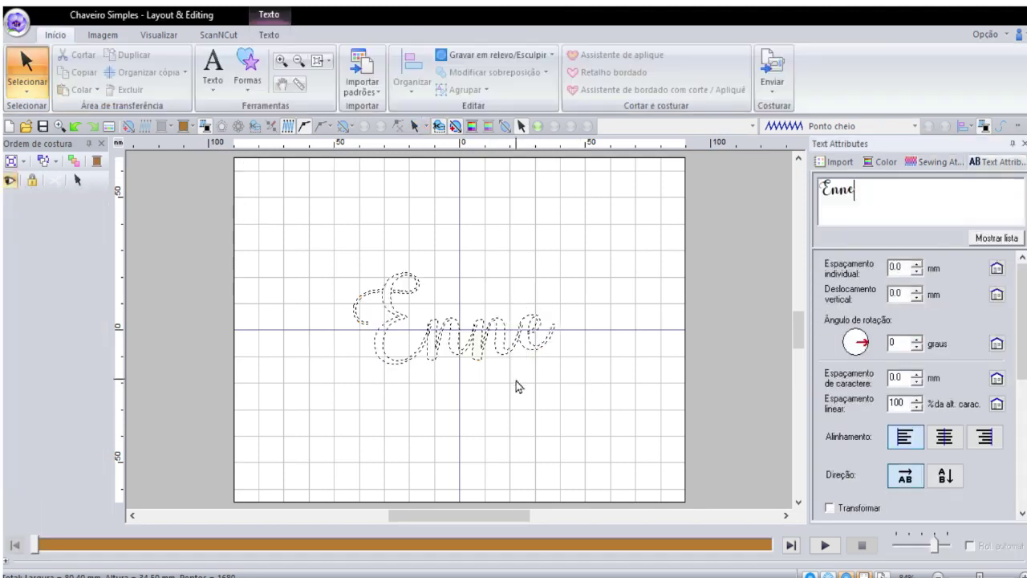
# Step: Set the Enne lettering's shrink compensation (Compensação encolhimento) to 0.2 mm and its region density to 4.5 lines/mm
pyautogui.click(478, 353)
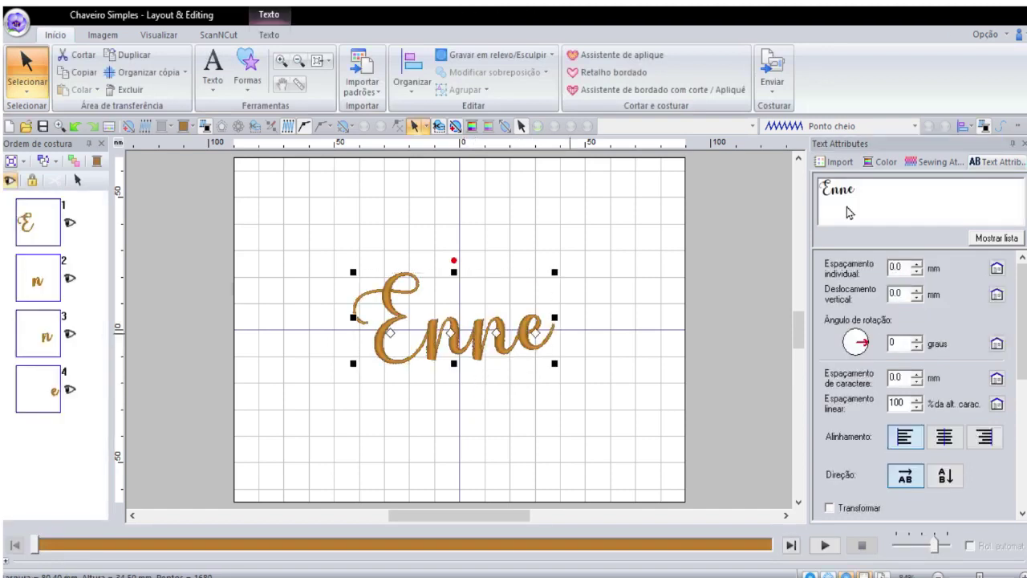
pyautogui.click(931, 164)
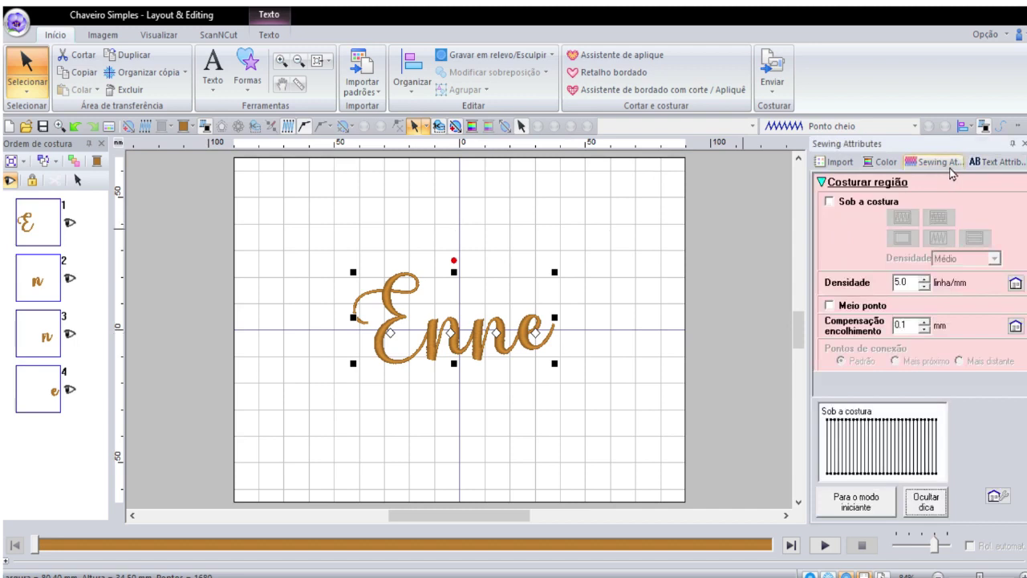
pyautogui.click(923, 322)
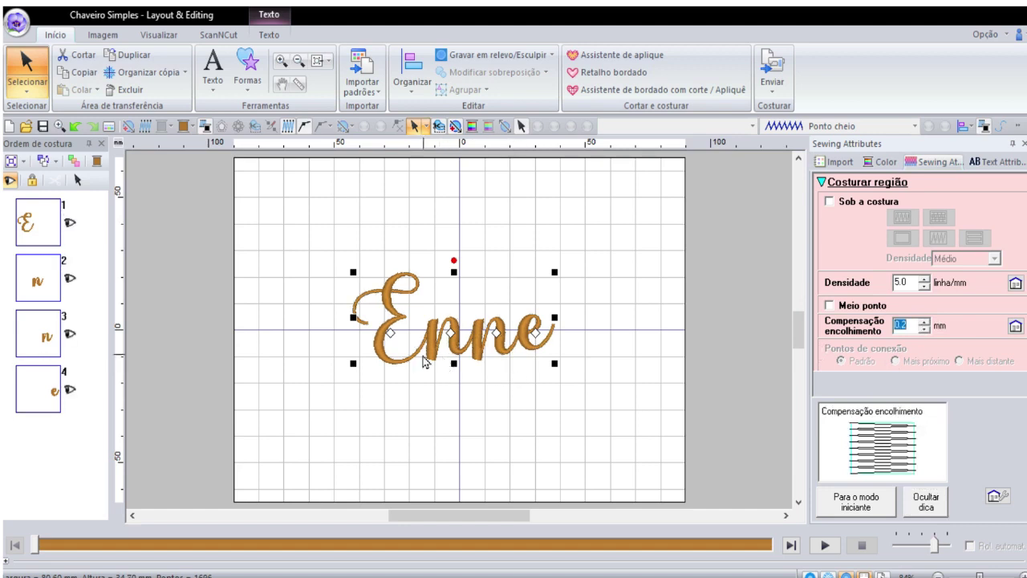
pyautogui.click(924, 287)
pyautogui.click(926, 289)
pyautogui.click(926, 289)
pyautogui.click(926, 289)
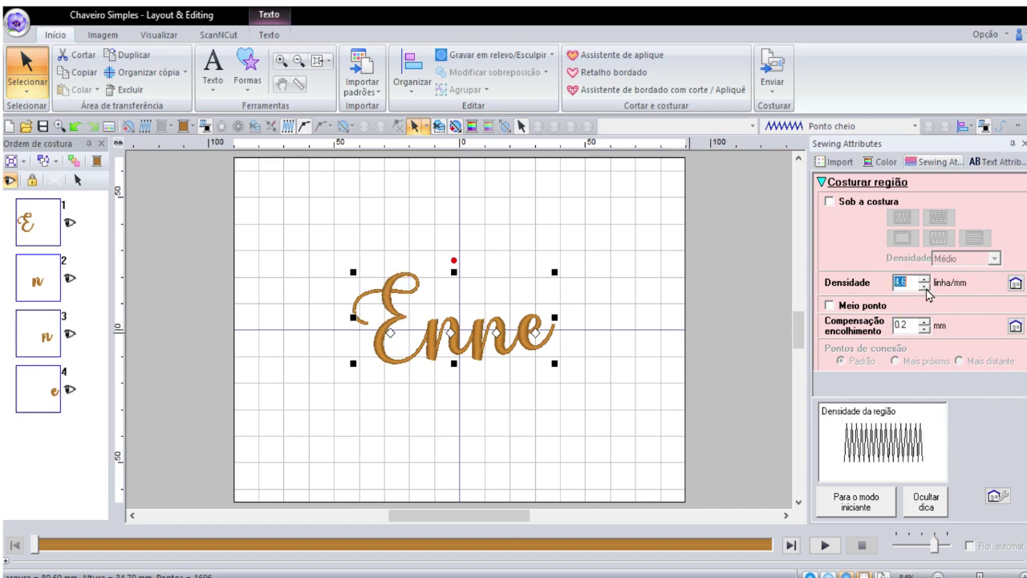
pyautogui.click(926, 289)
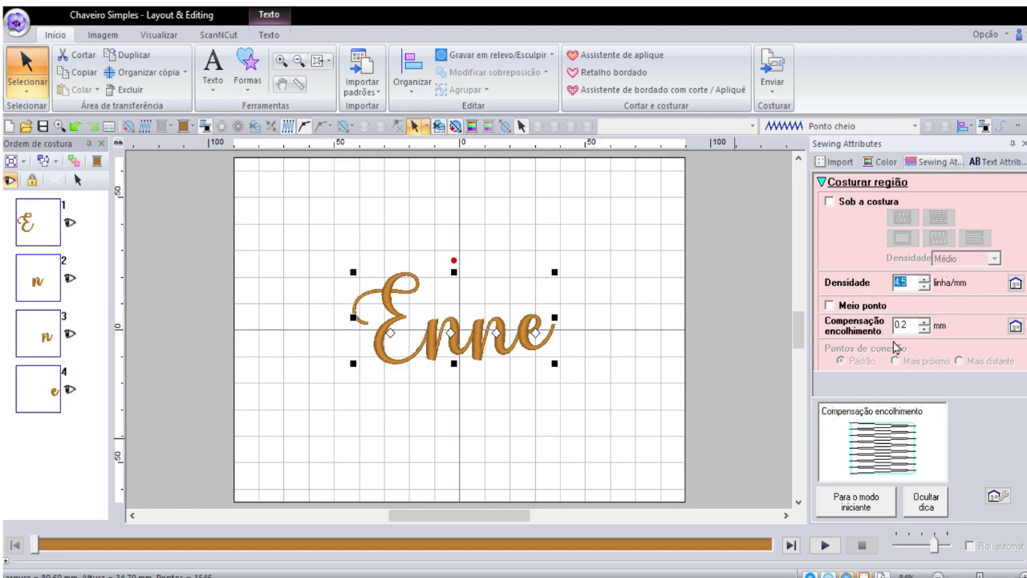
# Step: Turn on under sewing (Sob a costura) for the lettering, using the combined outline-and-zigzag type with Leve density
pyautogui.click(830, 203)
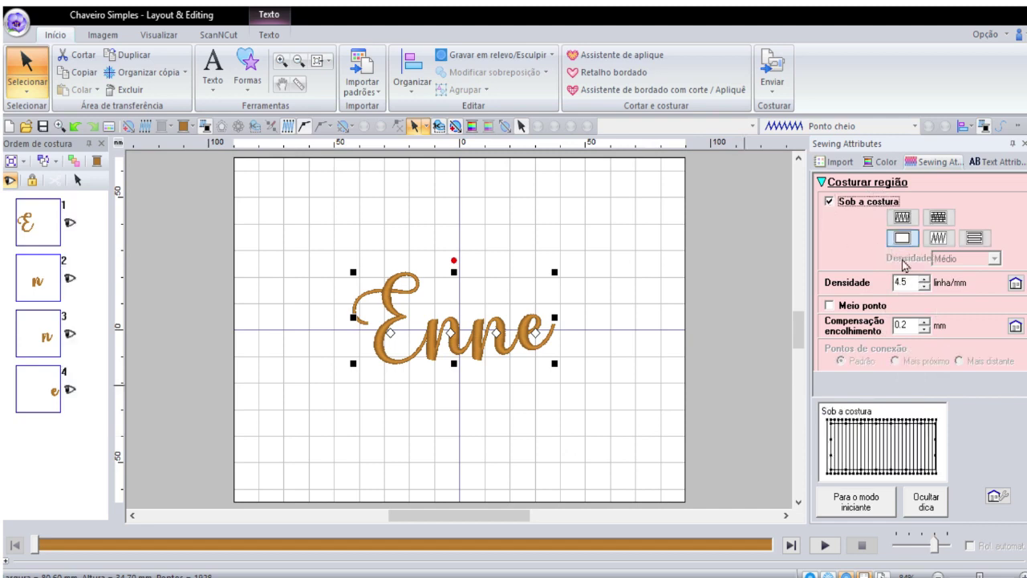
pyautogui.click(902, 218)
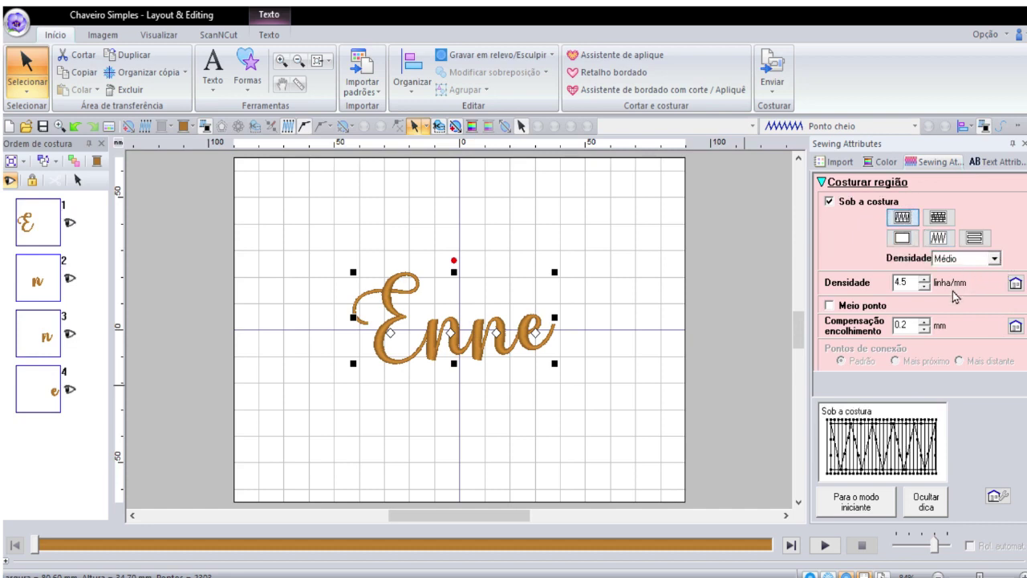
pyautogui.click(963, 259)
pyautogui.click(957, 269)
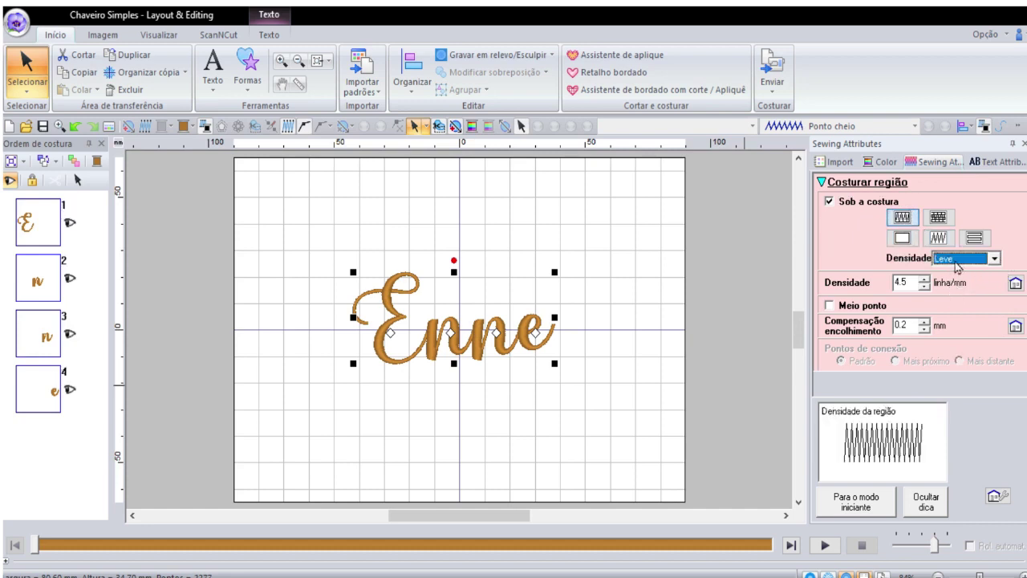
pyautogui.click(647, 394)
pyautogui.click(484, 356)
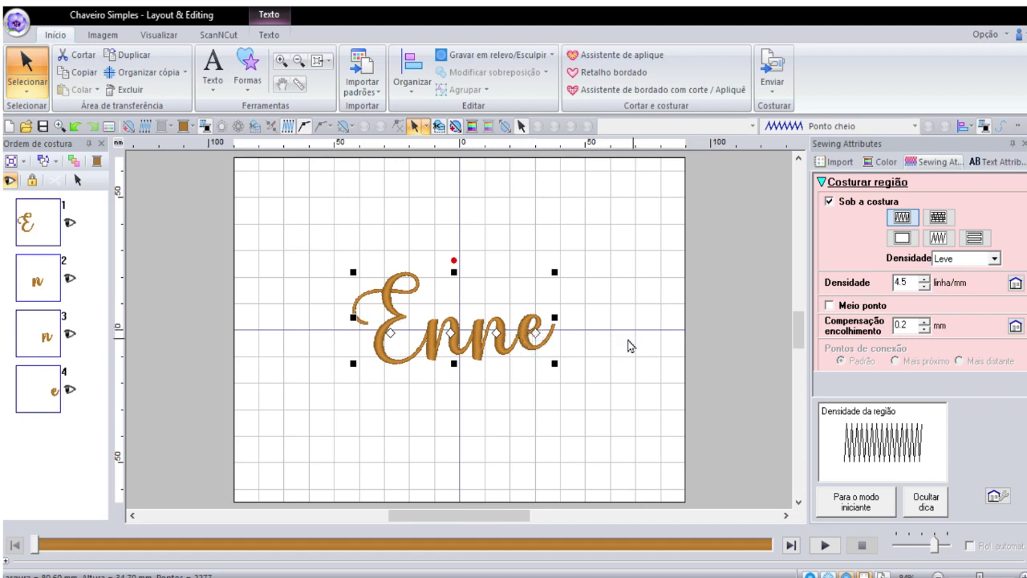
# Step: Lower the lettering's region density to 2.8 lines/mm
pyautogui.click(924, 287)
pyautogui.click(923, 287)
pyautogui.click(923, 286)
pyautogui.click(924, 287)
pyautogui.click(923, 287)
pyautogui.click(924, 286)
pyautogui.click(923, 287)
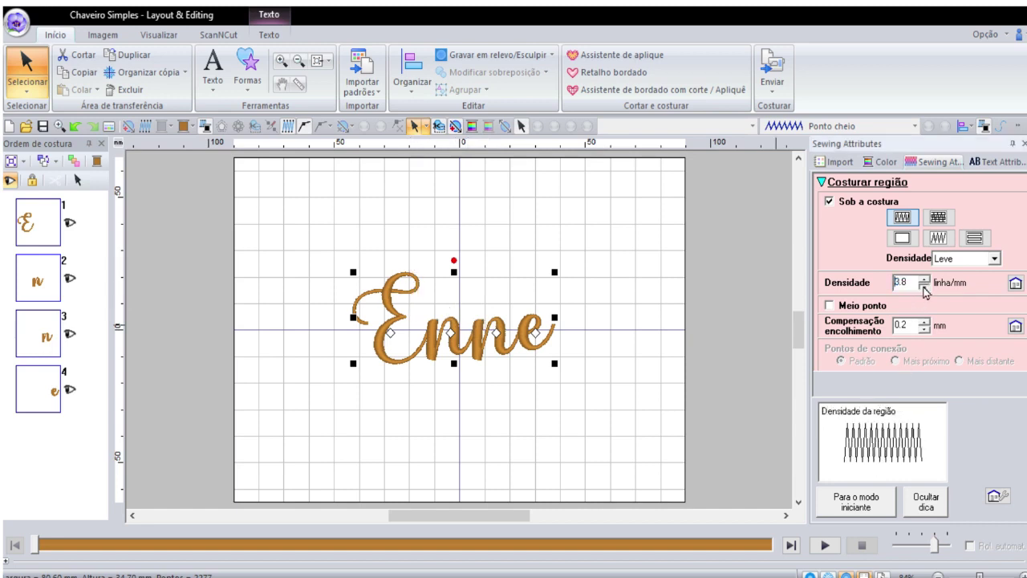
pyautogui.click(923, 287)
pyautogui.click(924, 287)
pyautogui.click(923, 286)
pyautogui.click(923, 286)
pyautogui.click(923, 286)
pyautogui.click(923, 287)
pyautogui.click(923, 287)
pyautogui.click(923, 286)
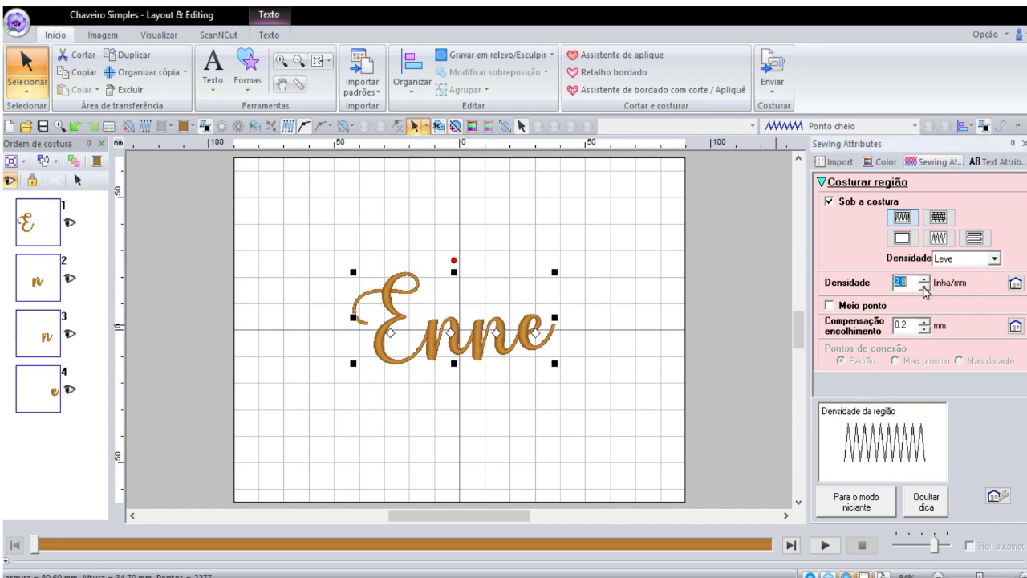
pyautogui.click(924, 289)
# Step: Raise the lettering's region density back up to 4.5 lines/mm
pyautogui.click(924, 280)
pyautogui.click(924, 280)
pyautogui.click(924, 280)
pyautogui.click(924, 280)
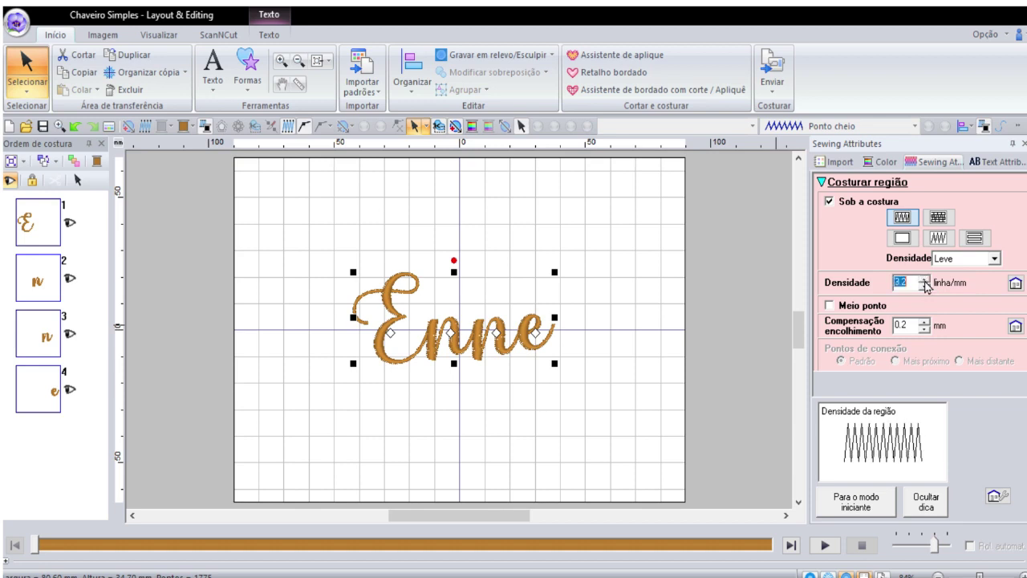
pyautogui.click(924, 280)
pyautogui.click(924, 280)
pyautogui.click(924, 281)
pyautogui.click(924, 280)
pyautogui.click(925, 280)
pyautogui.click(924, 280)
pyautogui.click(924, 280)
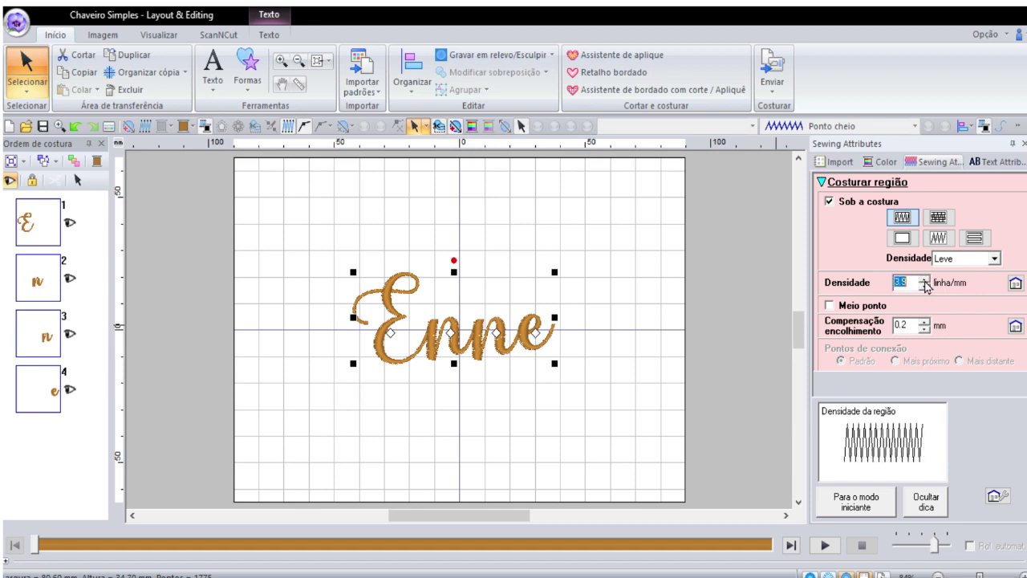
pyautogui.click(925, 280)
pyautogui.click(924, 280)
pyautogui.click(925, 280)
pyautogui.click(924, 280)
pyautogui.click(925, 280)
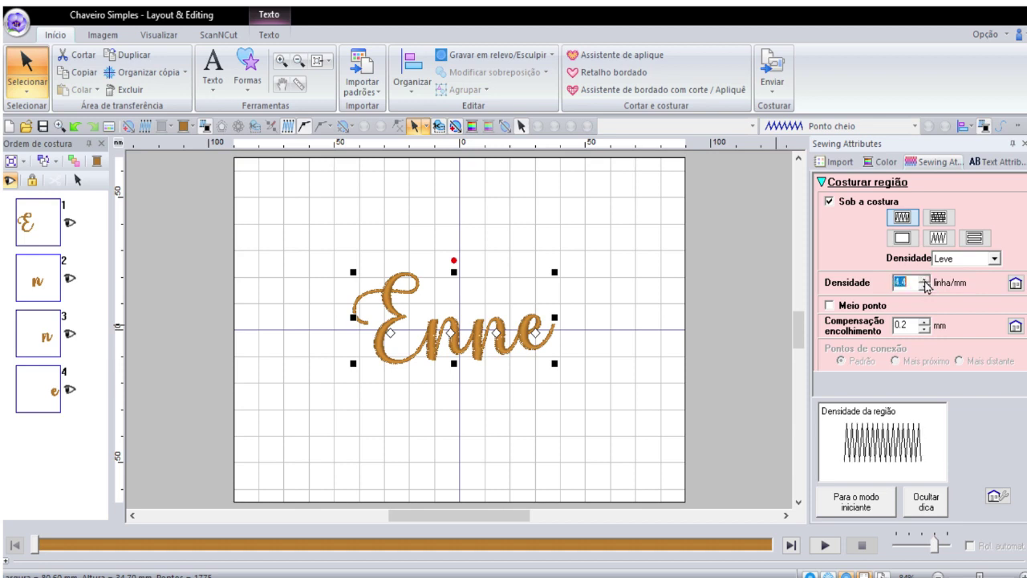
pyautogui.click(924, 280)
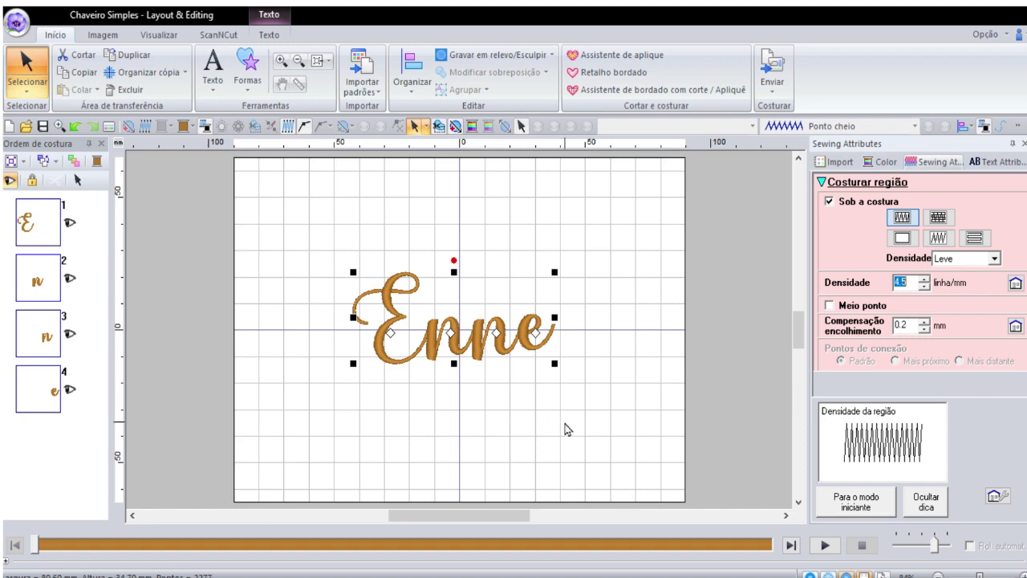
# Step: Try other region stitch types on the lettering, beginning with the fill stitch (Ponto de preenchimento)
pyautogui.click(269, 37)
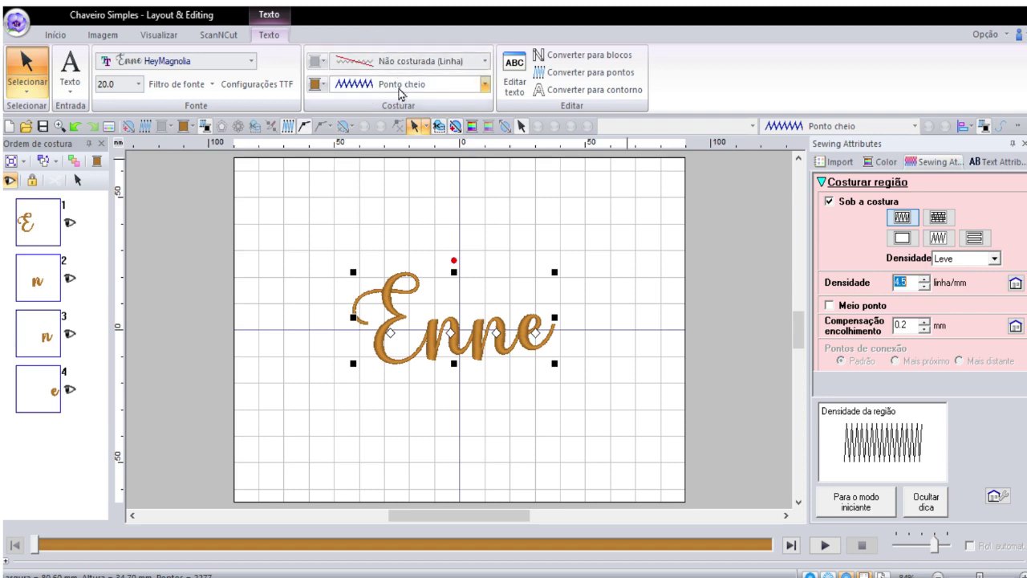
pyautogui.press('Down')
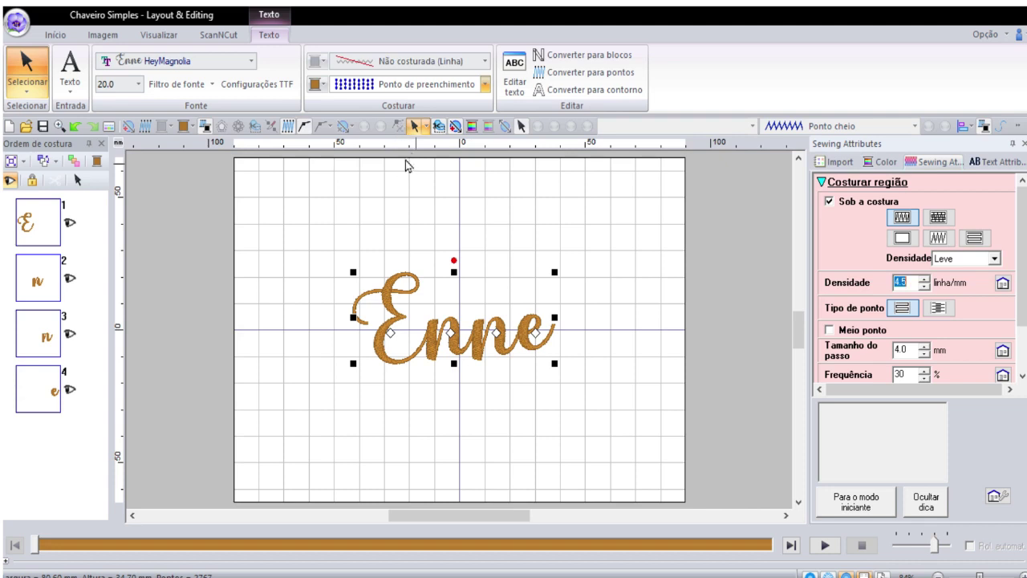
pyautogui.press('Down')
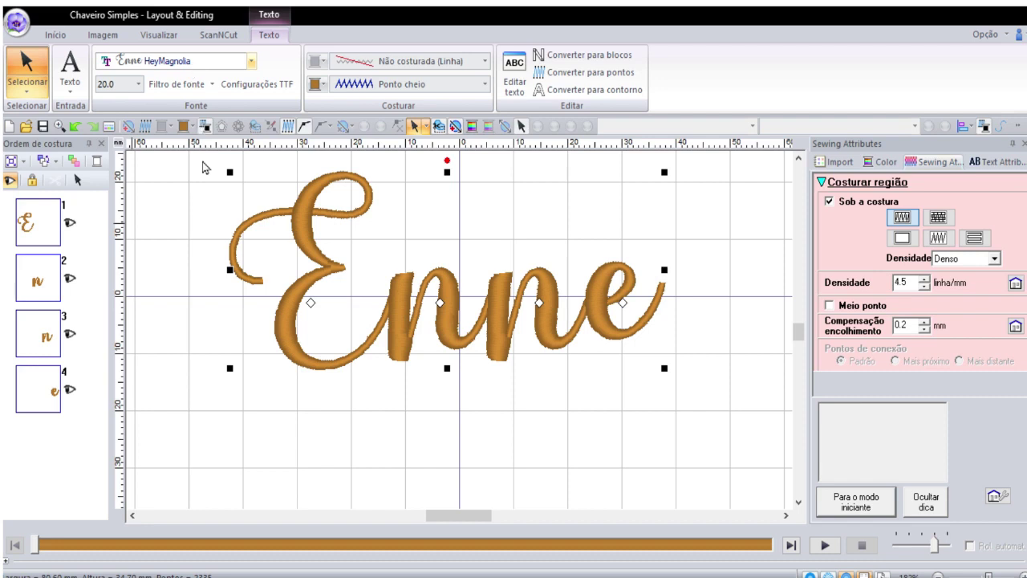
# Step: Give the lettering a running-stitch outline (Ponto corrido), and change that outline to triple stitch (Ponto triplo)
pyautogui.click(417, 61)
pyautogui.click(419, 70)
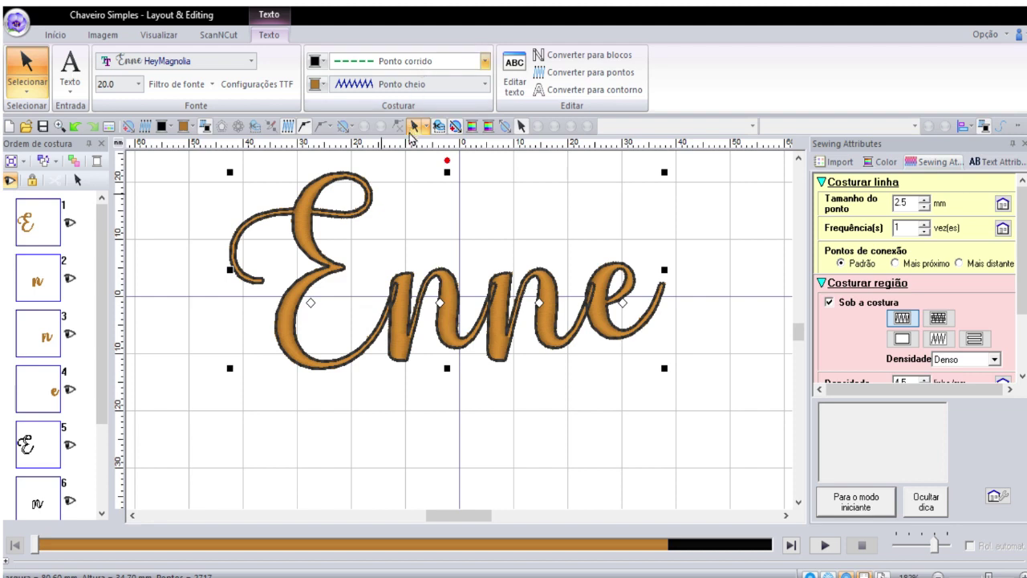
pyautogui.press('Down')
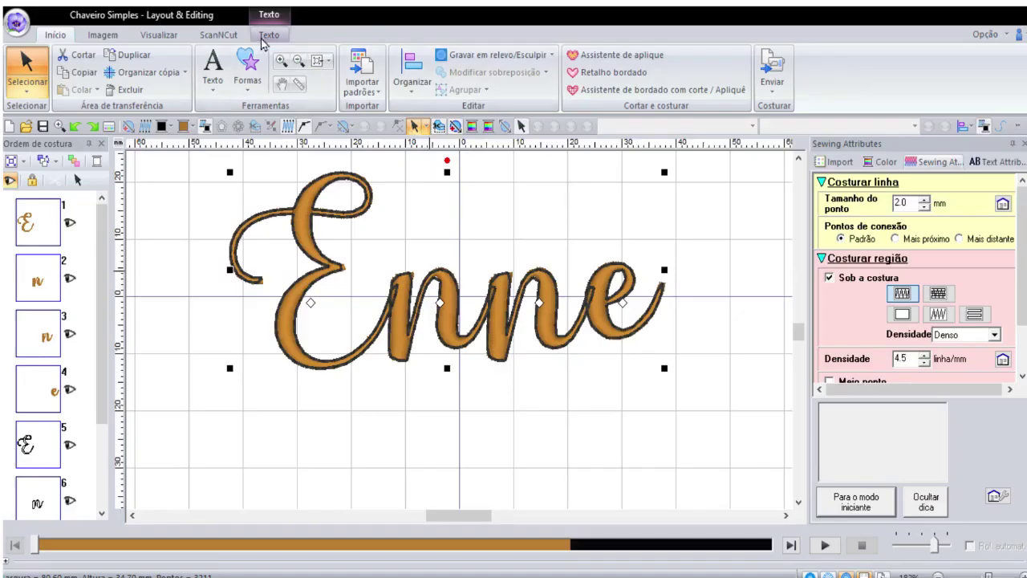
# Step: Remove the lettering's outline by setting its line stitch to Não costurada (Linha)
pyautogui.click(262, 39)
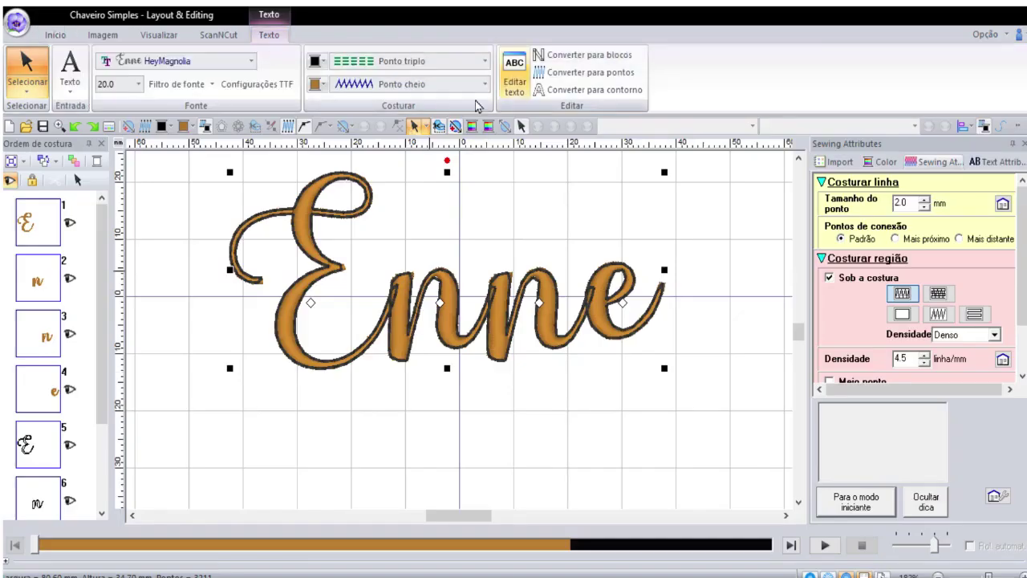
pyautogui.click(433, 61)
pyautogui.click(413, 200)
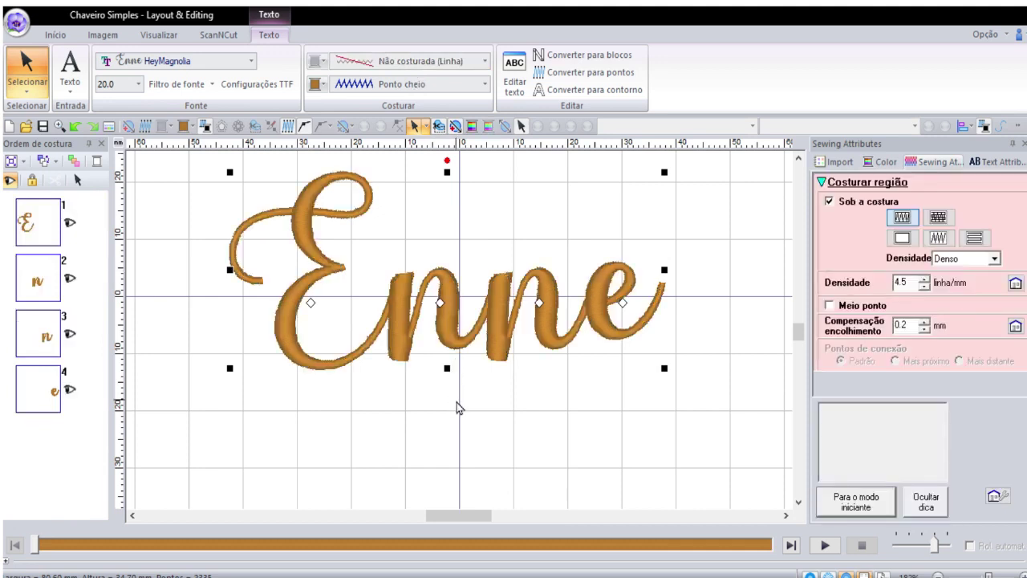
pyautogui.hscroll(2, 650, 460)
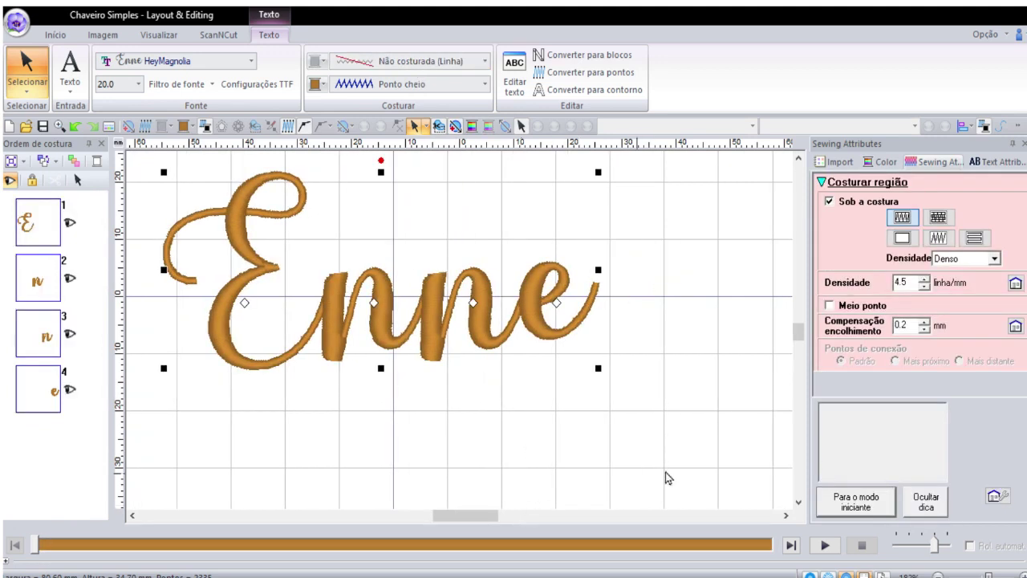
pyautogui.hscroll(-2, 725, 468)
pyautogui.moveTo(800, 337); pyautogui.dragTo(800, 335)
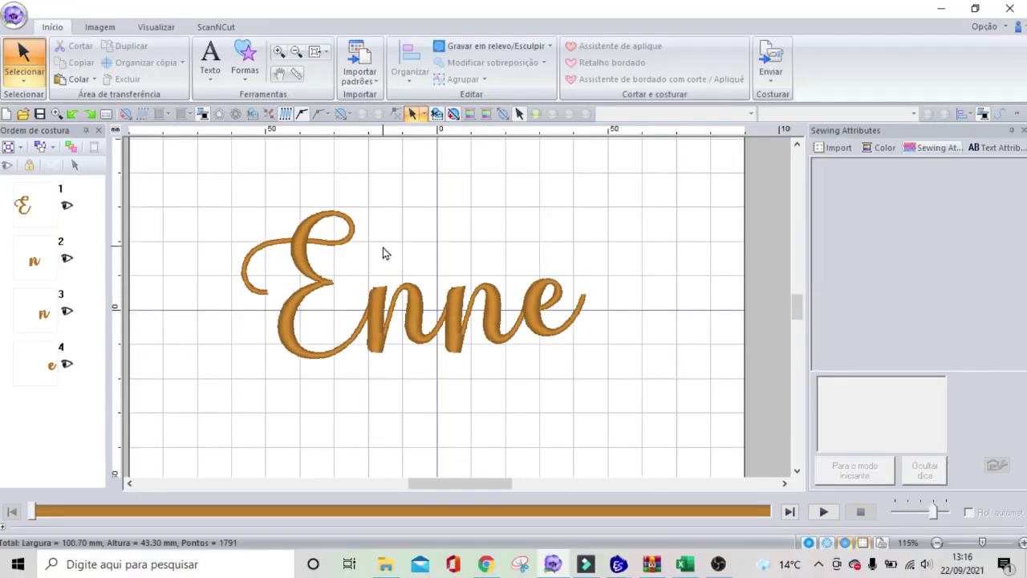
# Step: Enable Sob a costura on the larger Enne lettering with the outline-plus-zigzag pattern at Leve density, and reselect the whole word
pyautogui.click(306, 245)
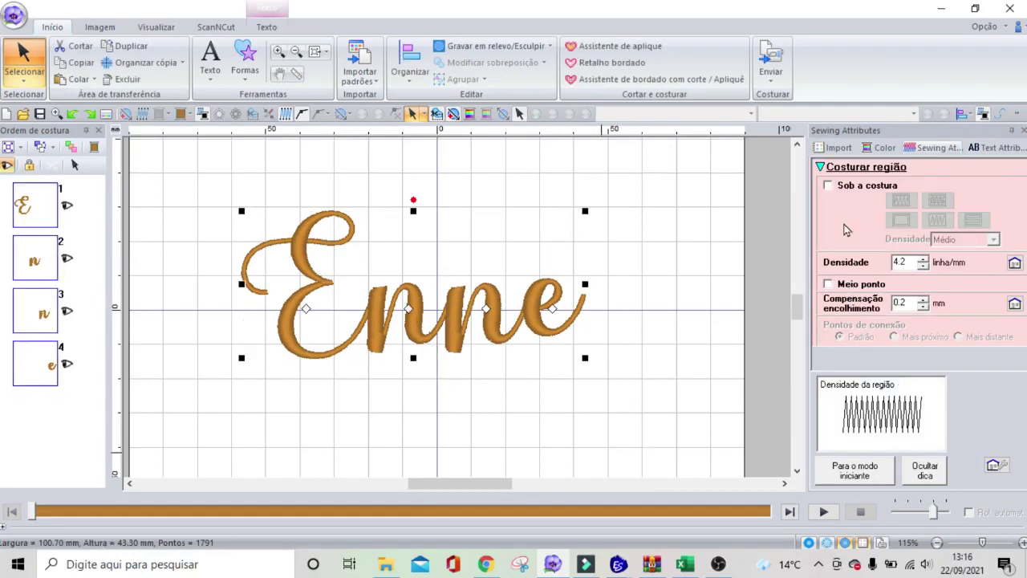
pyautogui.click(829, 186)
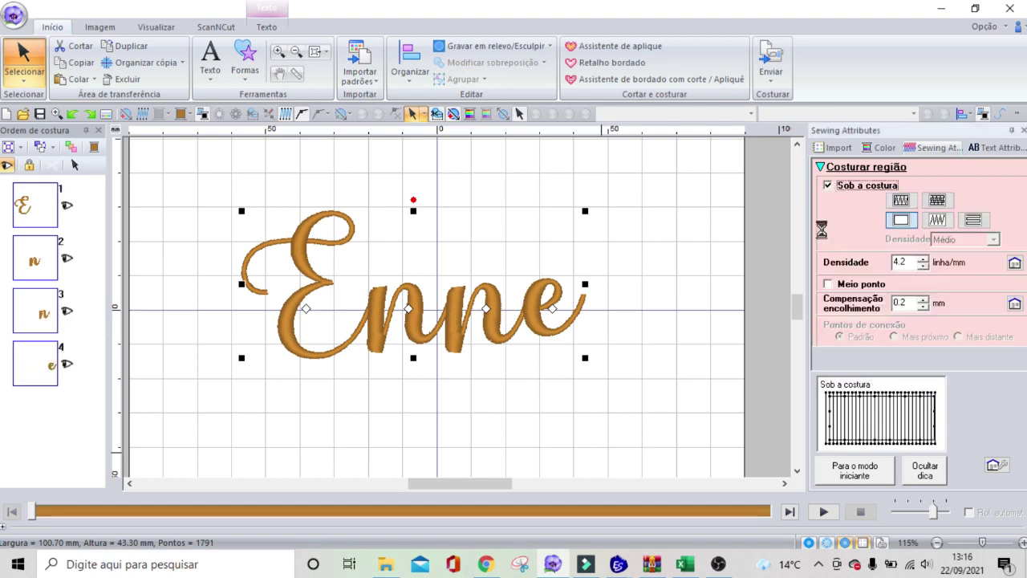
pyautogui.click(902, 201)
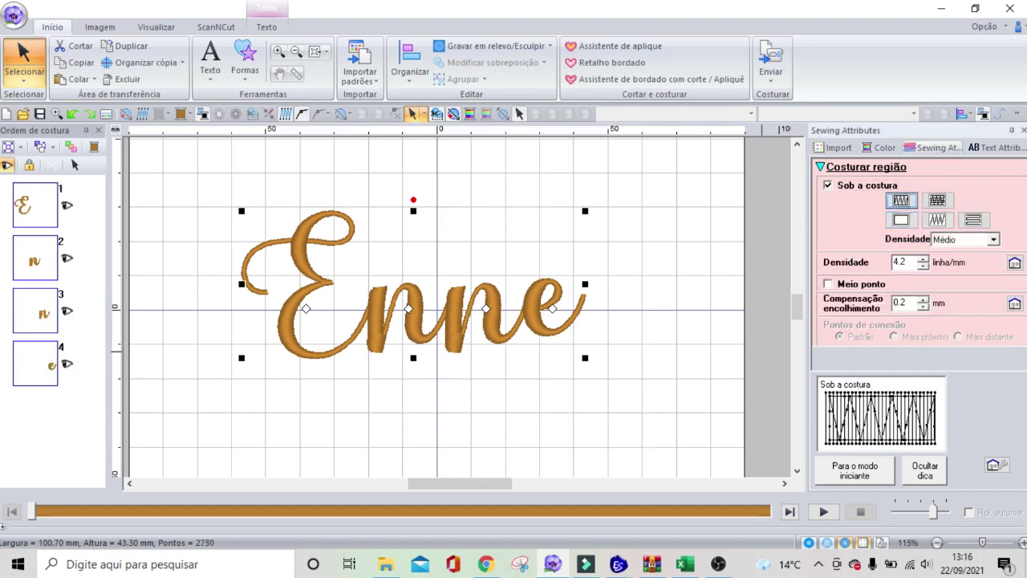
pyautogui.click(993, 239)
pyautogui.click(967, 273)
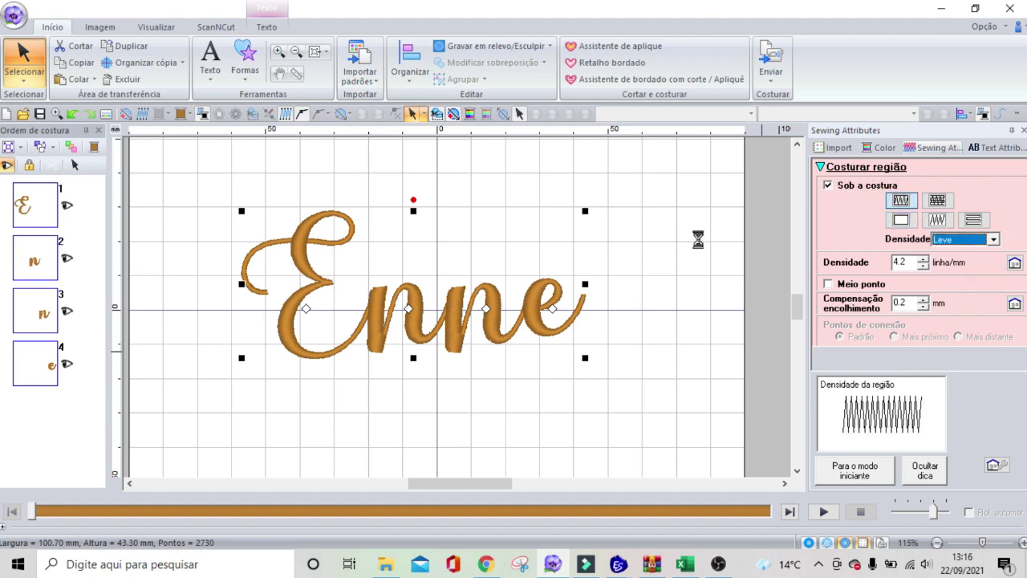
pyautogui.click(610, 384)
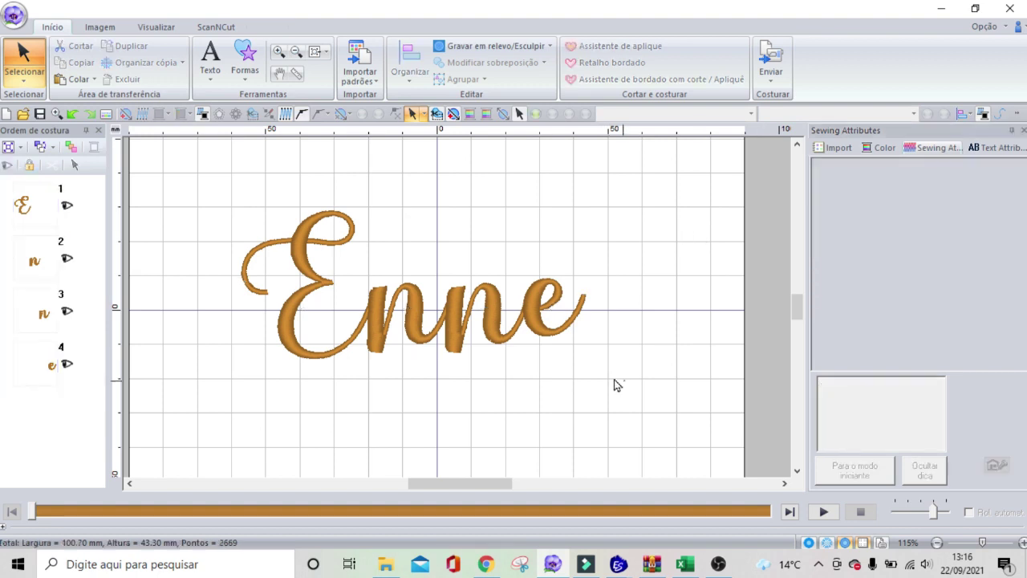
pyautogui.moveTo(625, 379); pyautogui.dragTo(206, 166)
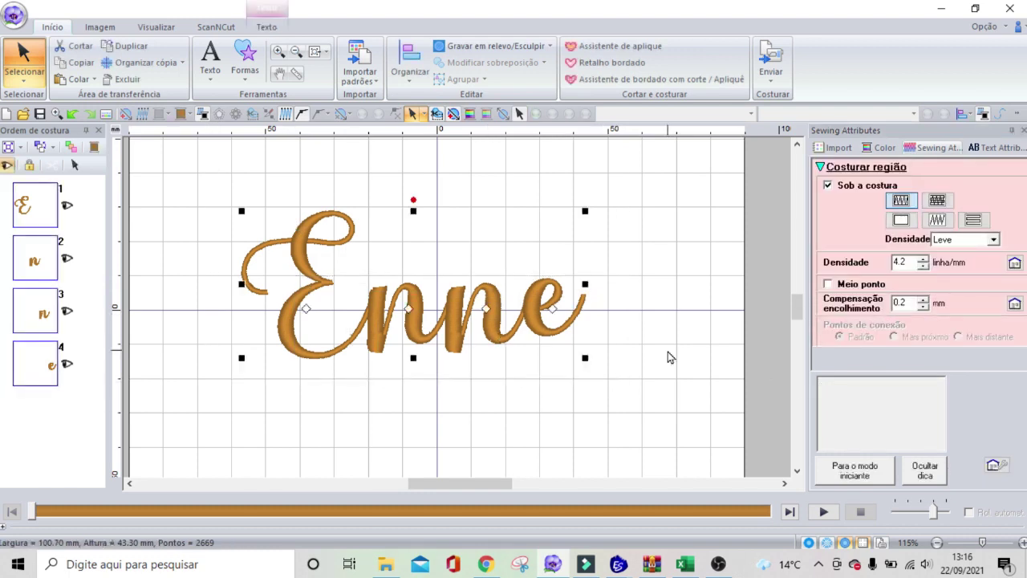
# Step: Copy the whole Enne lettering and paste a duplicate exactly over the original
pyautogui.click(679, 394)
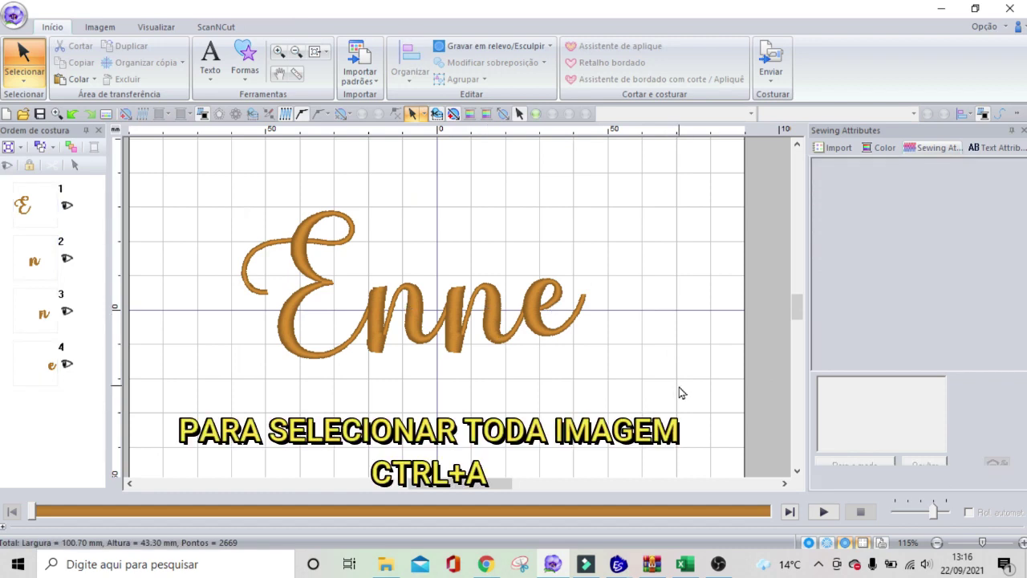
pyautogui.hotkey('ctrl', 'a')
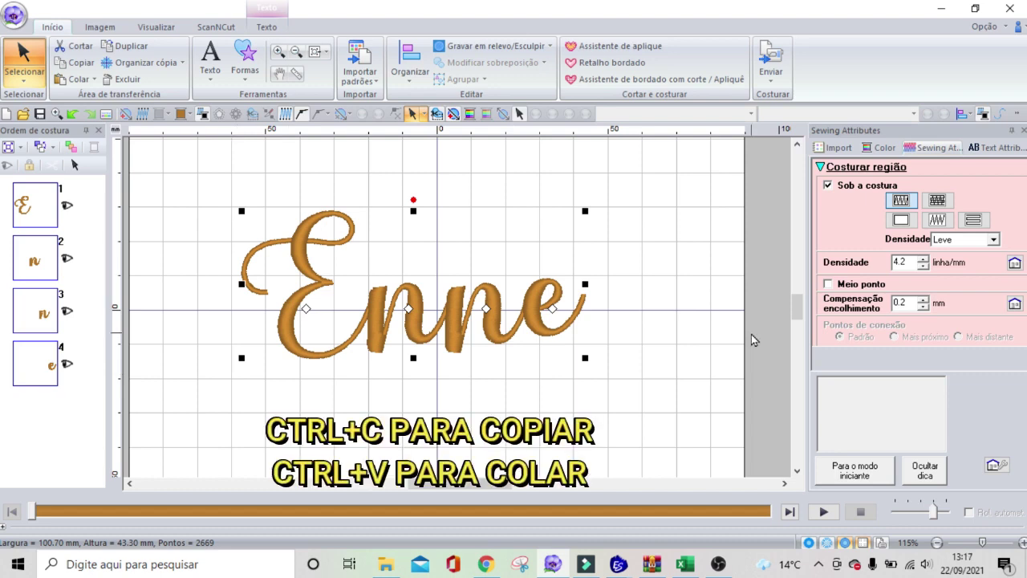
pyautogui.hotkey('ctrl', 'v')
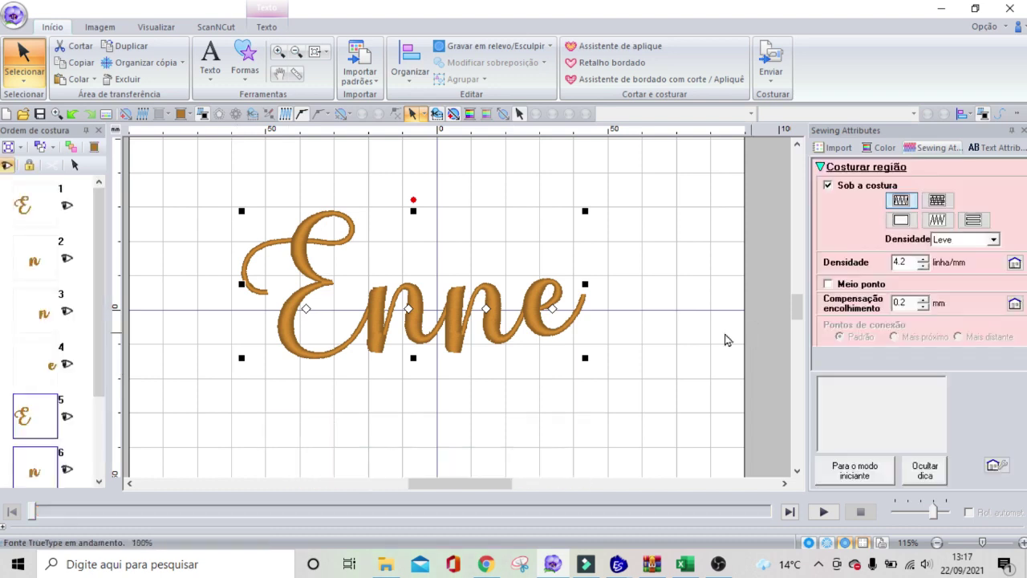
pyautogui.scroll(-2, 56, 438)
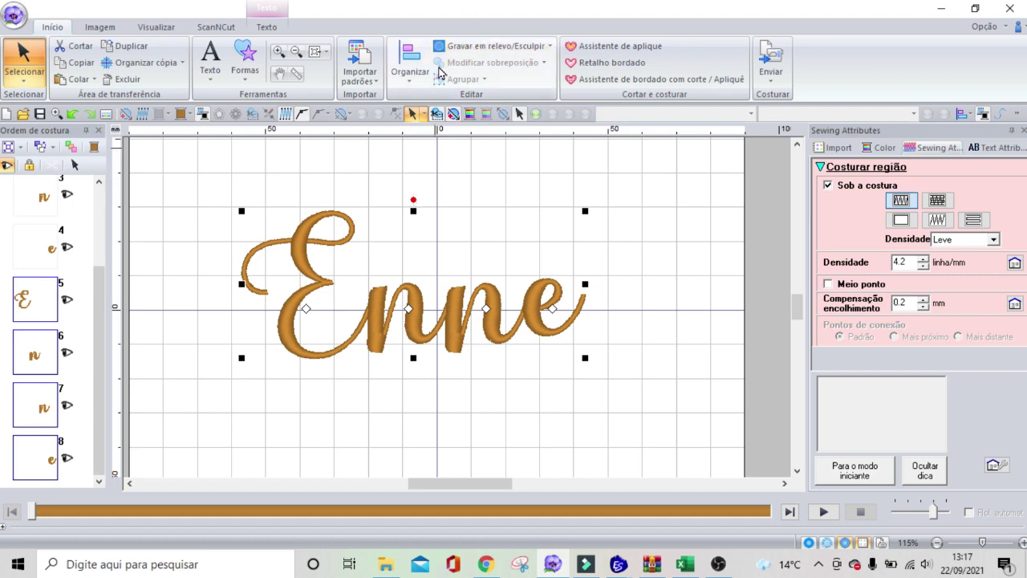
# Step: Convert the pasted Enne copy from text into outline objects (Converter para contorno)
pyautogui.rightClick(414, 211)
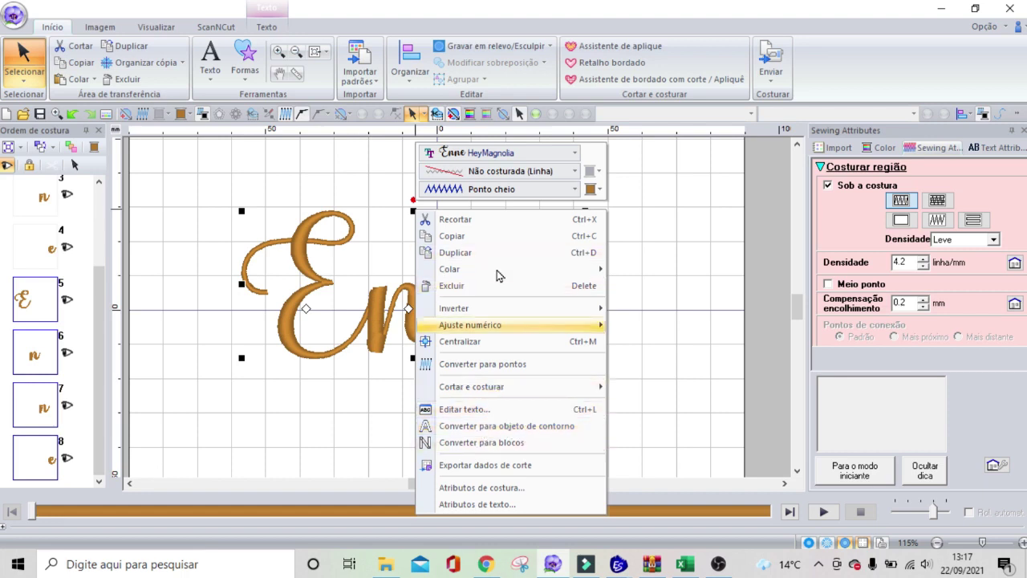
pyautogui.click(266, 27)
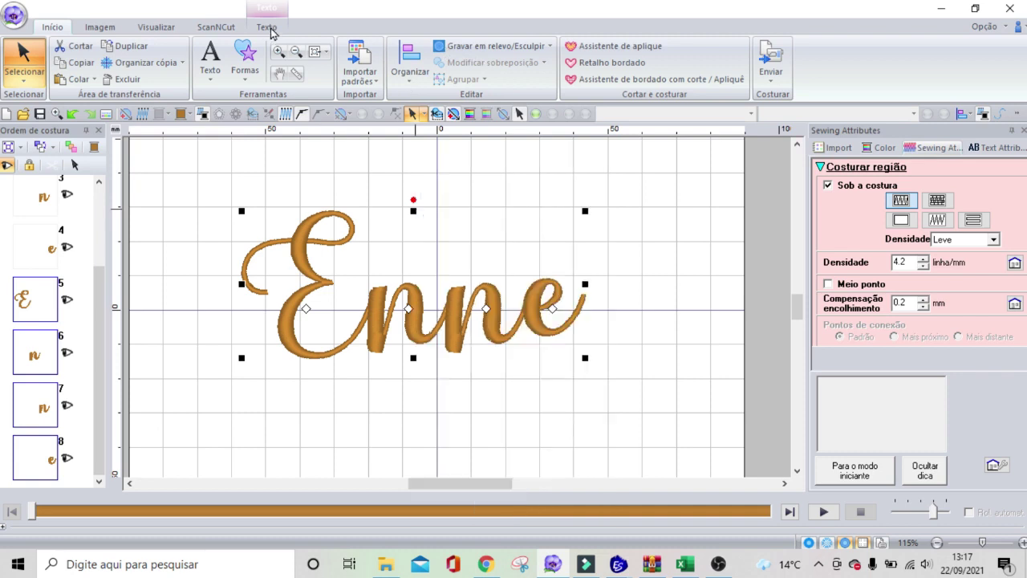
pyautogui.click(267, 27)
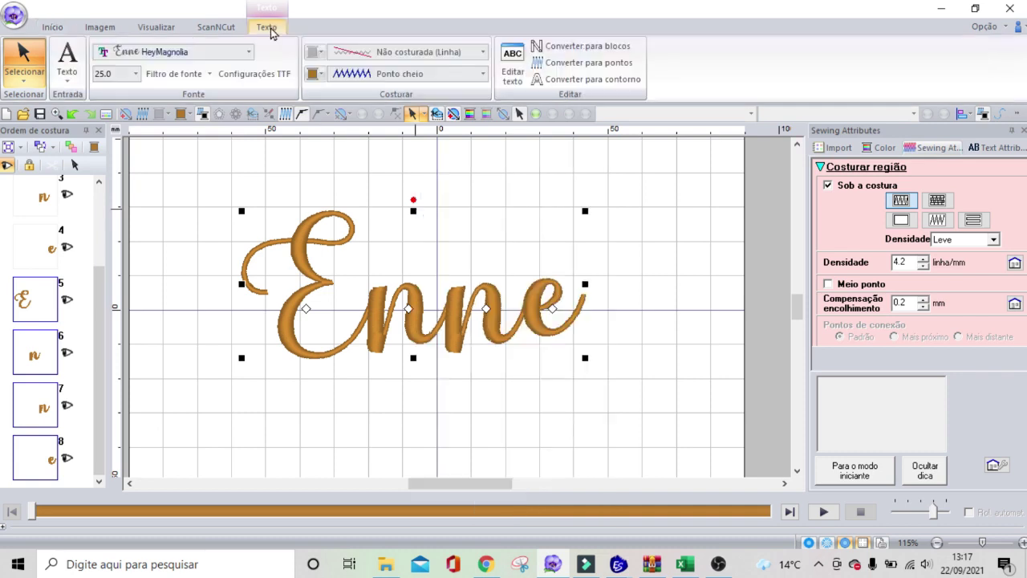
pyautogui.click(594, 80)
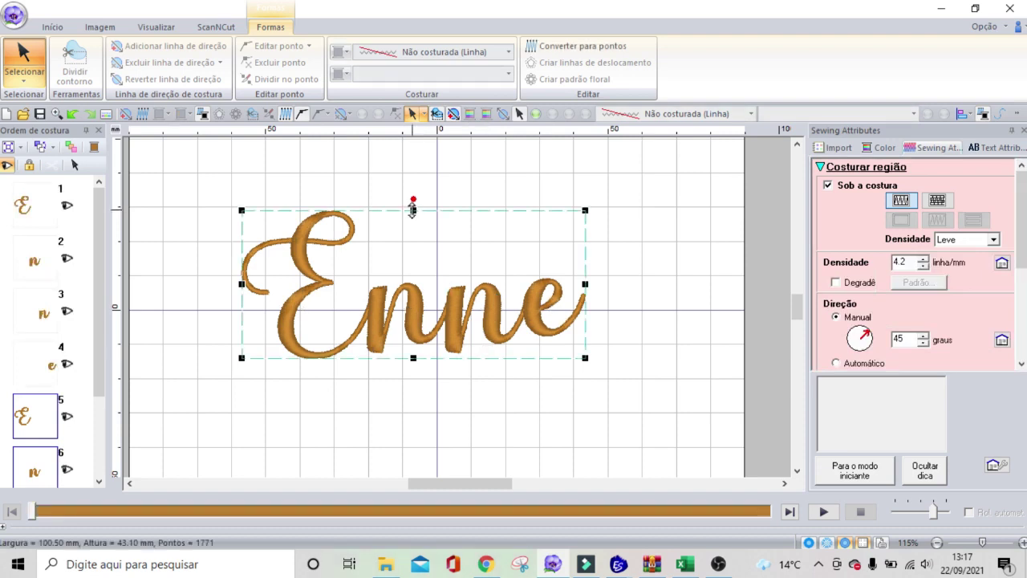
# Step: Ungroup the converted letters of the copy and merge them into a single shape with Mesclar
pyautogui.rightClick(412, 213)
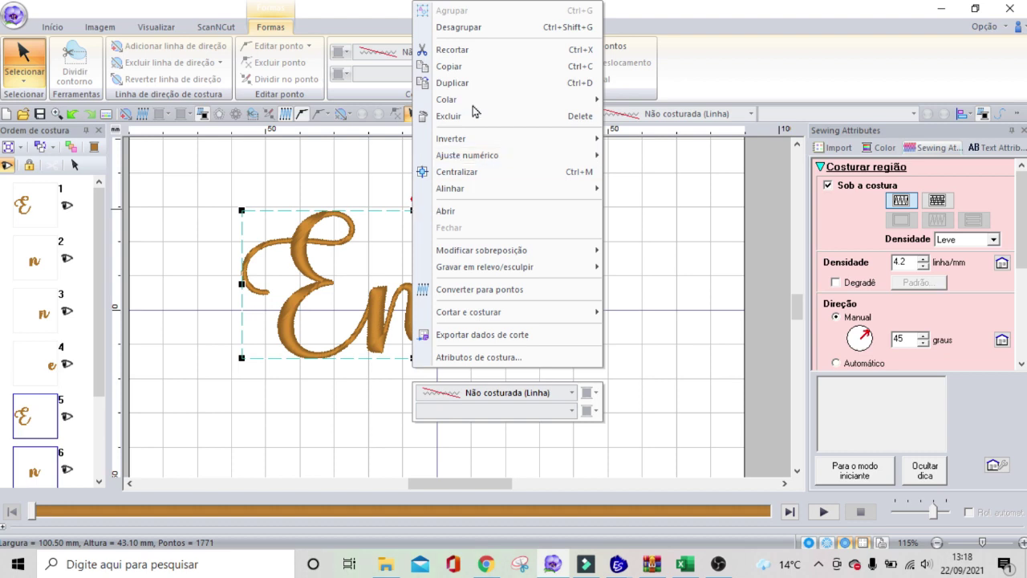
pyautogui.click(477, 28)
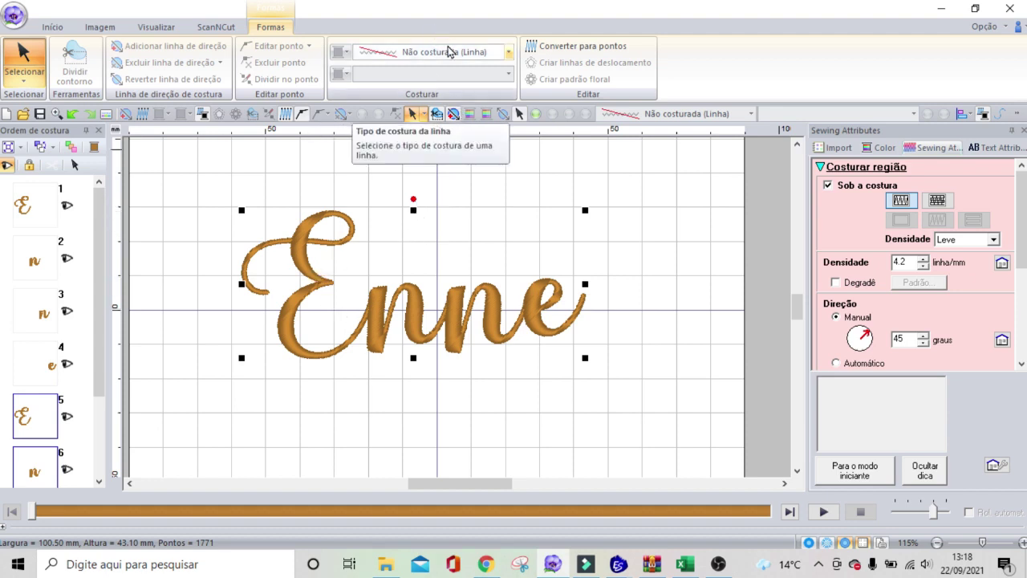
pyautogui.click(48, 29)
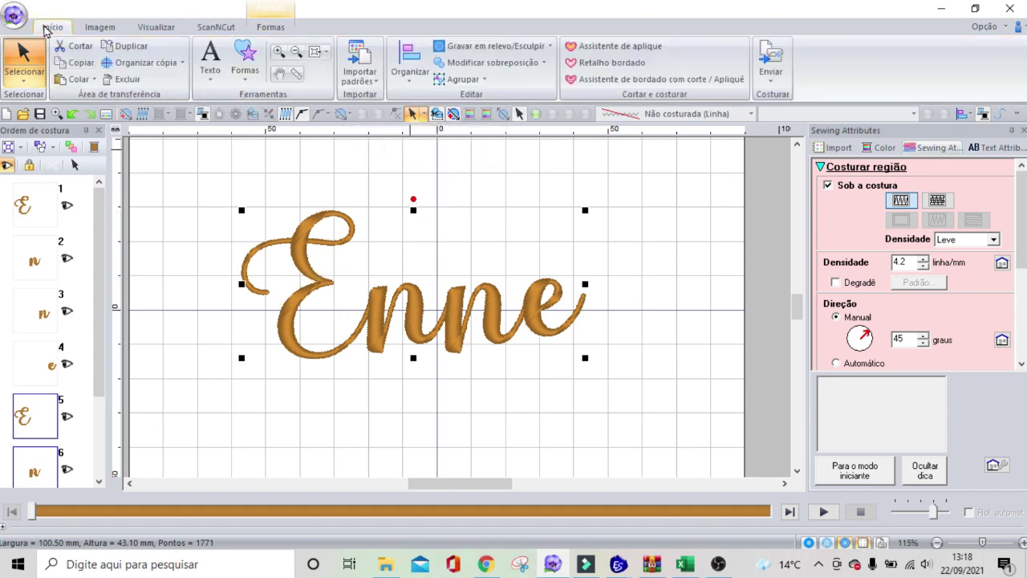
pyautogui.click(487, 70)
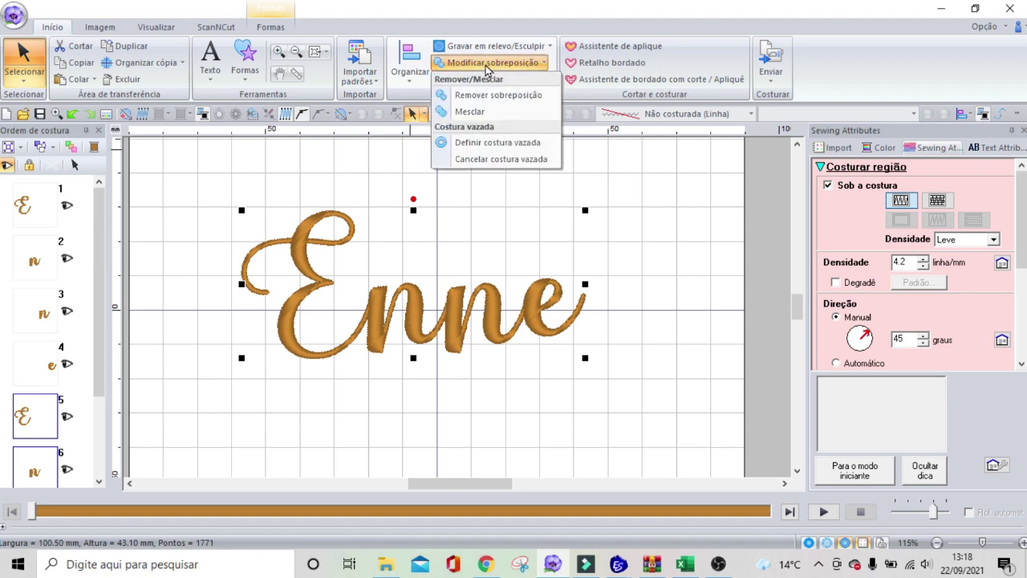
pyautogui.click(470, 112)
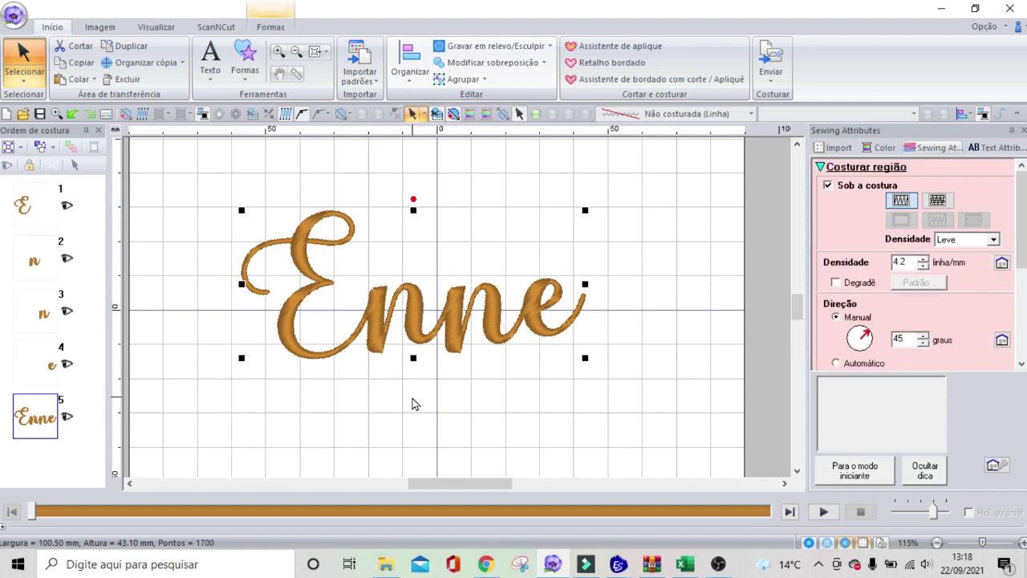
# Step: Give the merged Enne shape a running-stitch outline (Ponto corrido) and set its region to Não costurada (Região)
pyautogui.click(269, 29)
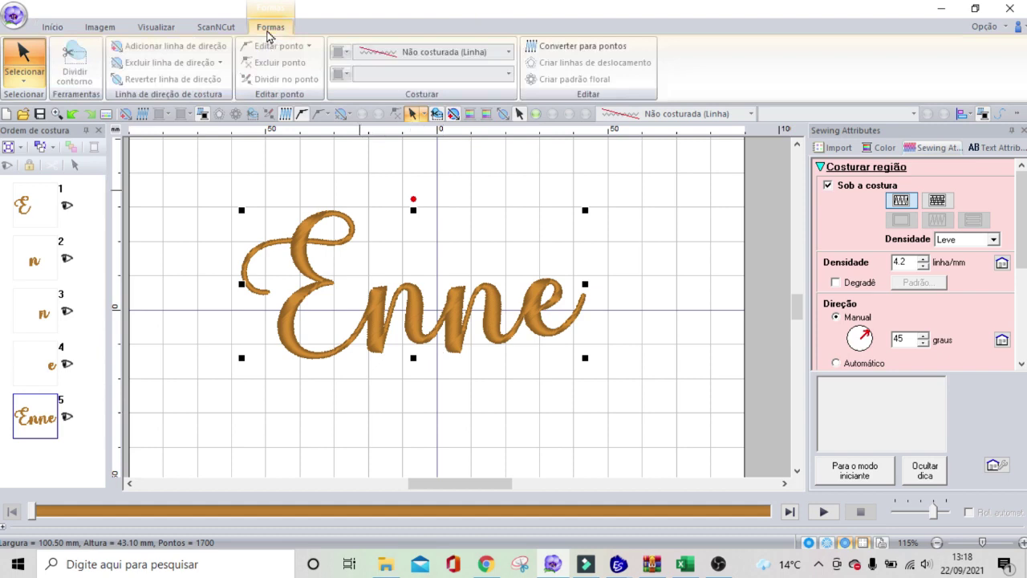
pyautogui.click(436, 53)
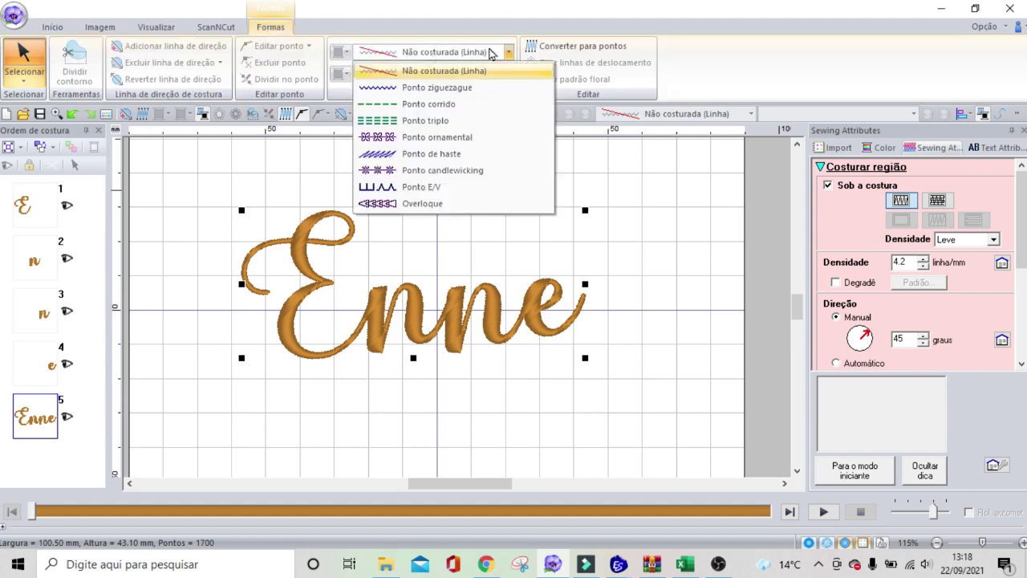
pyautogui.click(440, 111)
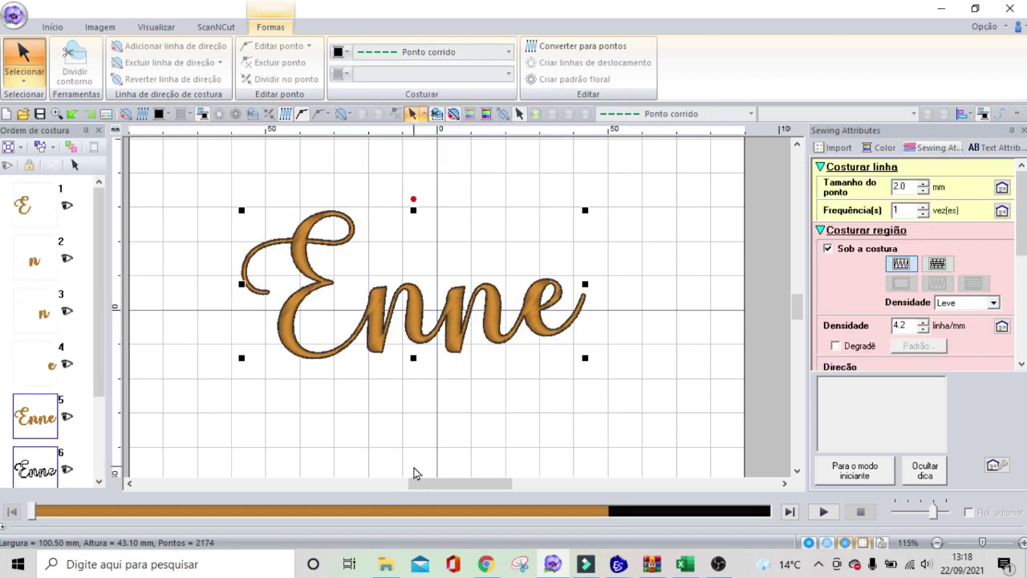
pyautogui.click(508, 77)
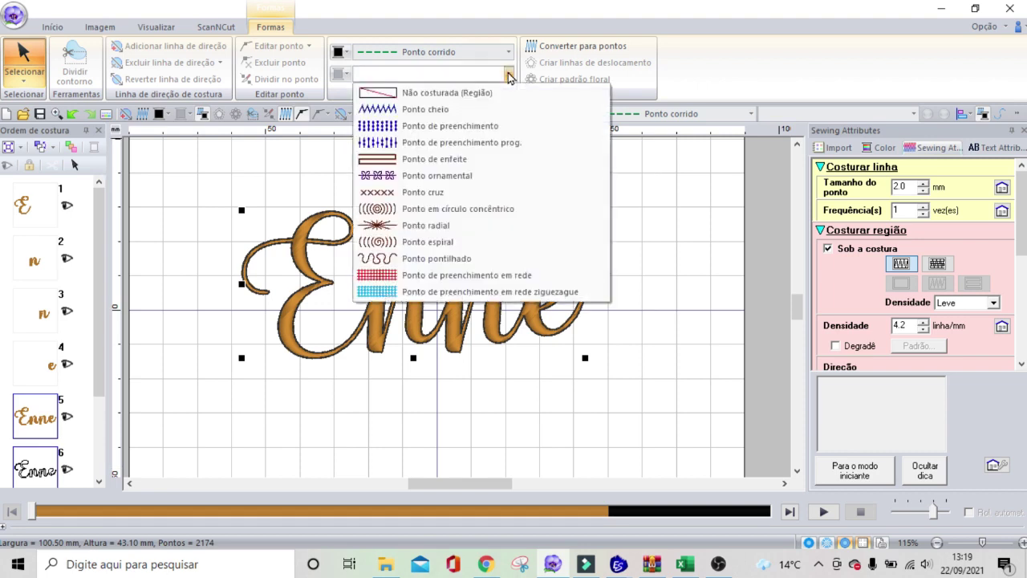
pyautogui.click(459, 94)
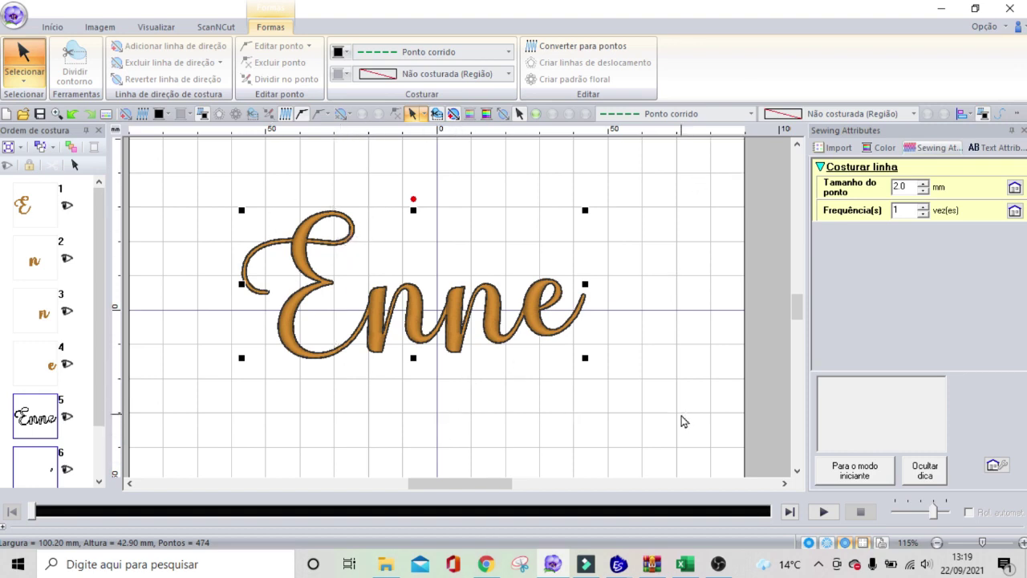
# Step: Try a 2.5 mm running-stitch length (Tamanho do ponto) on the outline, and return it to 2.0 mm
pyautogui.click(933, 160)
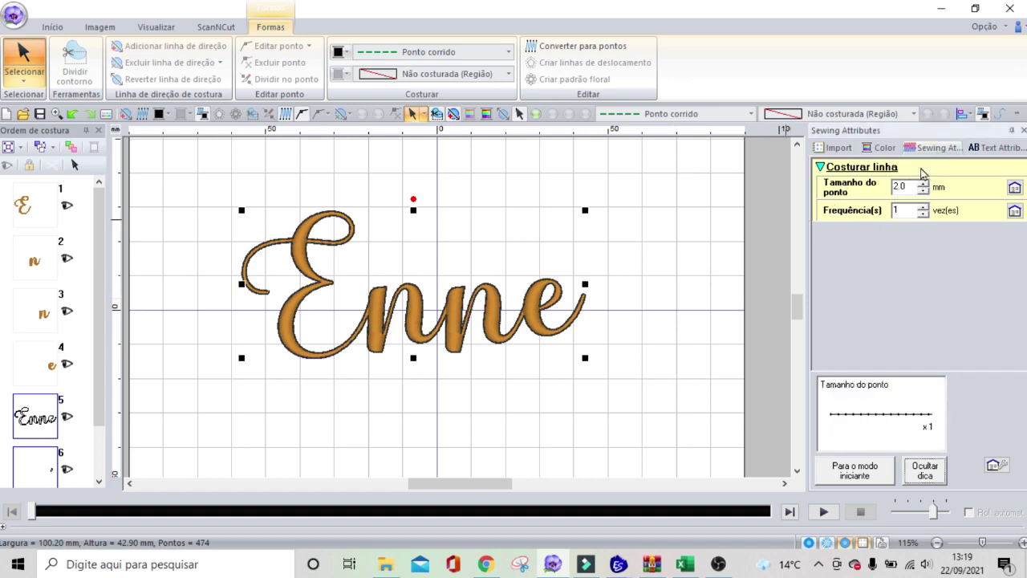
pyautogui.click(923, 182)
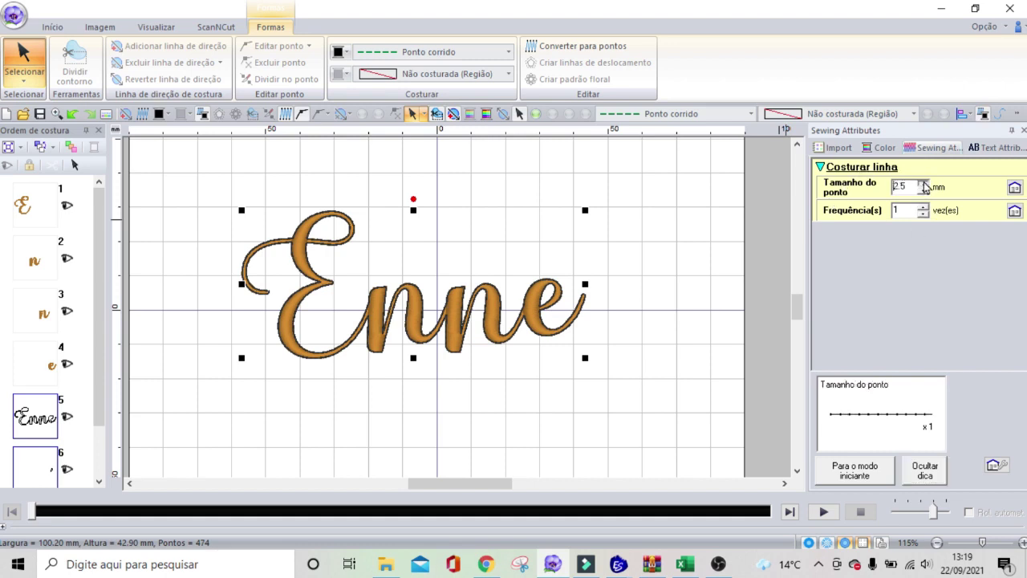
pyautogui.click(923, 182)
pyautogui.click(924, 184)
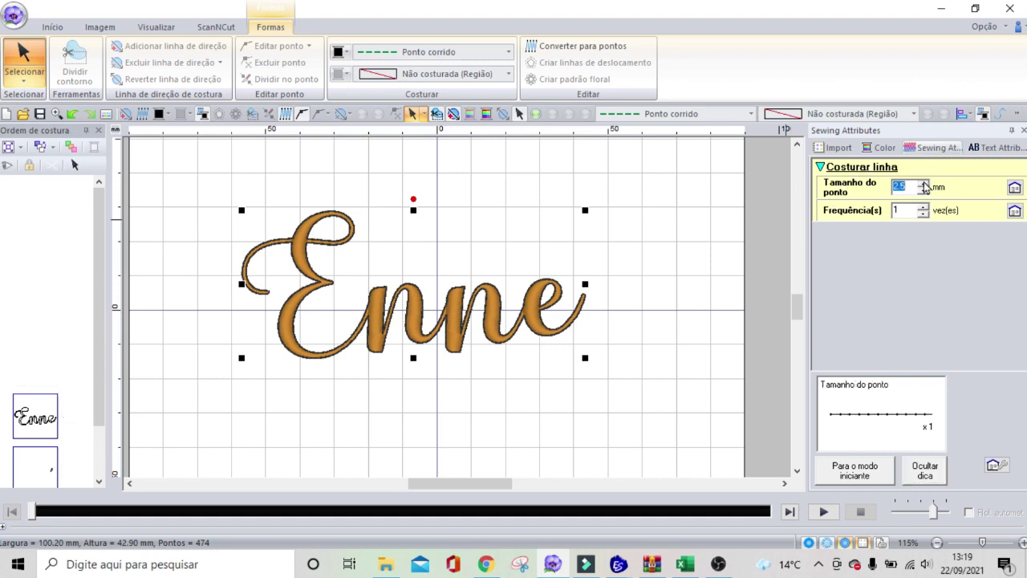
pyautogui.click(924, 191)
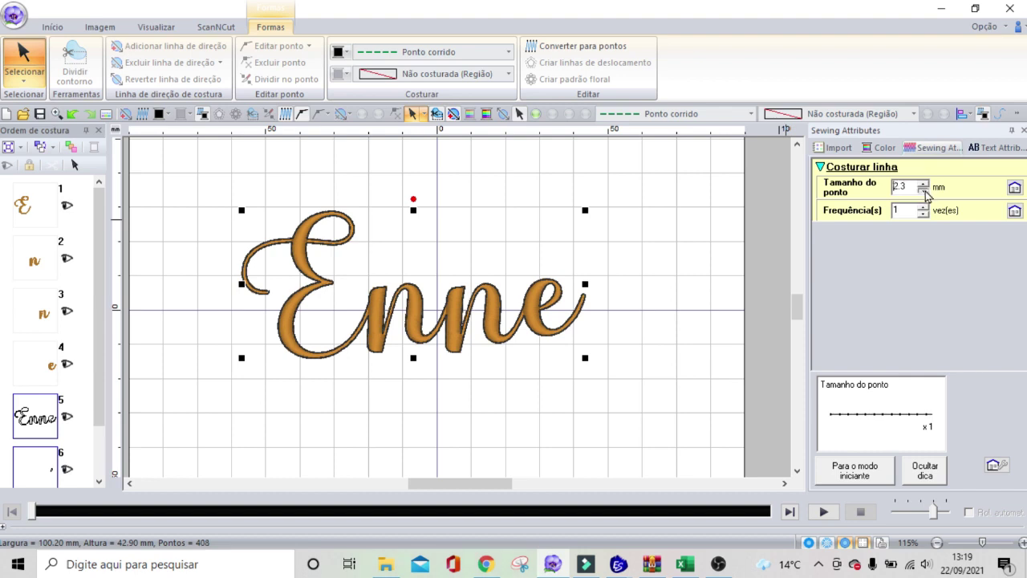
pyautogui.click(923, 191)
pyautogui.click(924, 184)
pyautogui.click(923, 193)
pyautogui.click(923, 193)
pyautogui.click(924, 192)
pyautogui.click(923, 193)
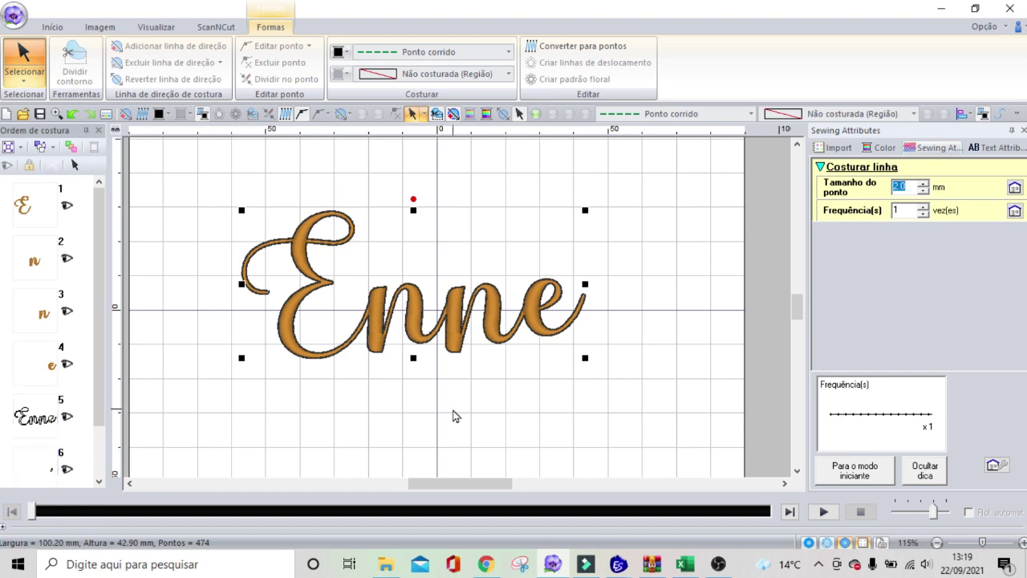
# Step: Group all the Enne lettering and outline objects together and convert the group to stitches (Converter para pontos)
pyautogui.click(454, 415)
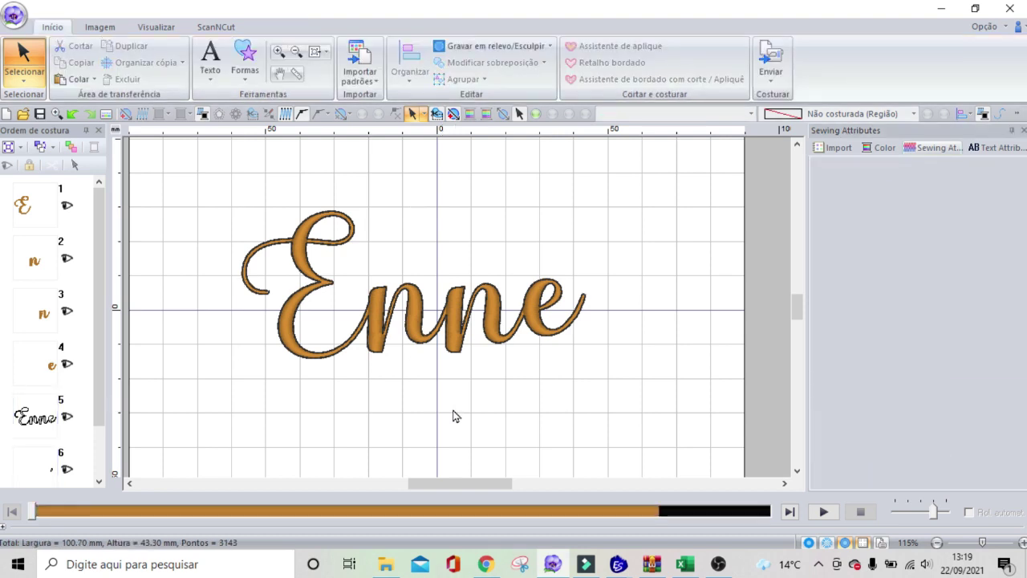
pyautogui.hotkey('ctrl', 'a')
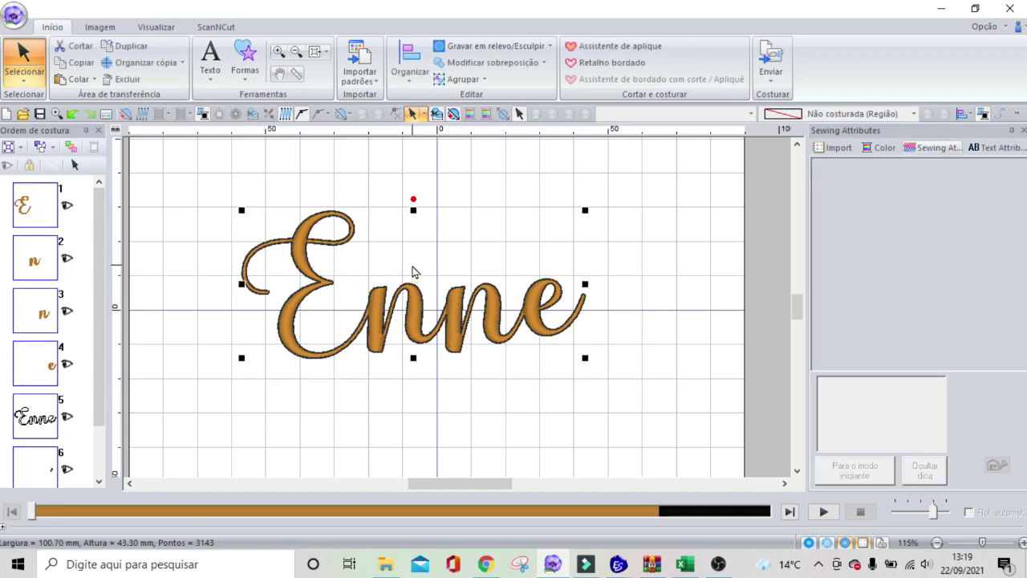
pyautogui.click(460, 85)
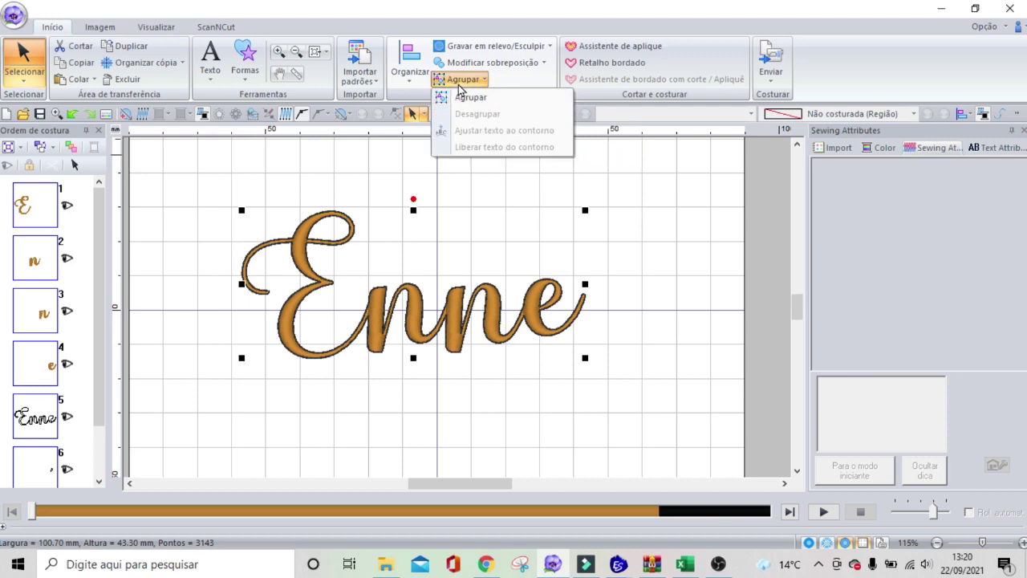
pyautogui.click(469, 97)
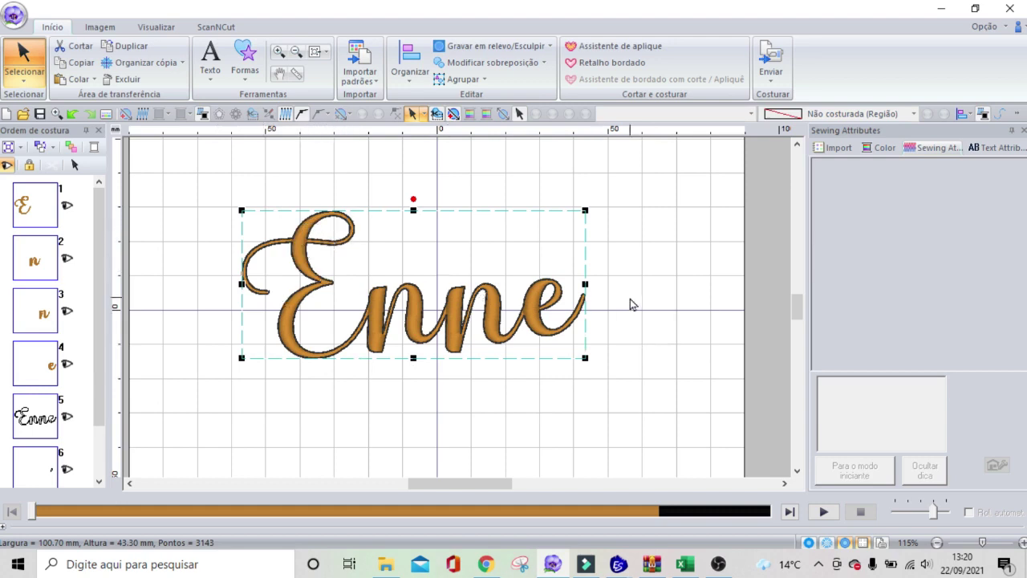
pyautogui.rightClick(414, 211)
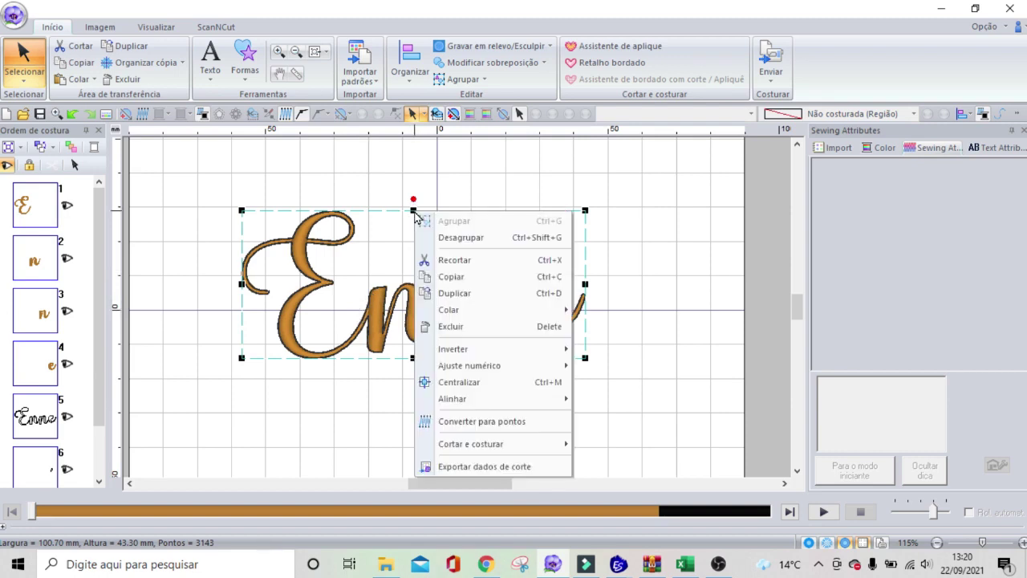
pyautogui.click(491, 426)
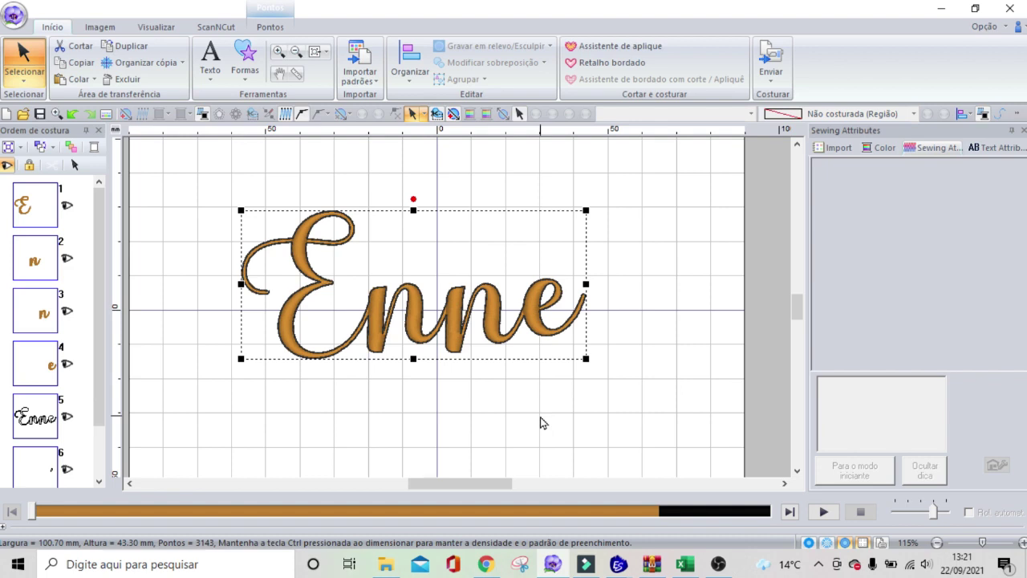
# Step: Add the text Enne in the Block 02 font and place it just below the script Enne lettering
pyautogui.click(216, 68)
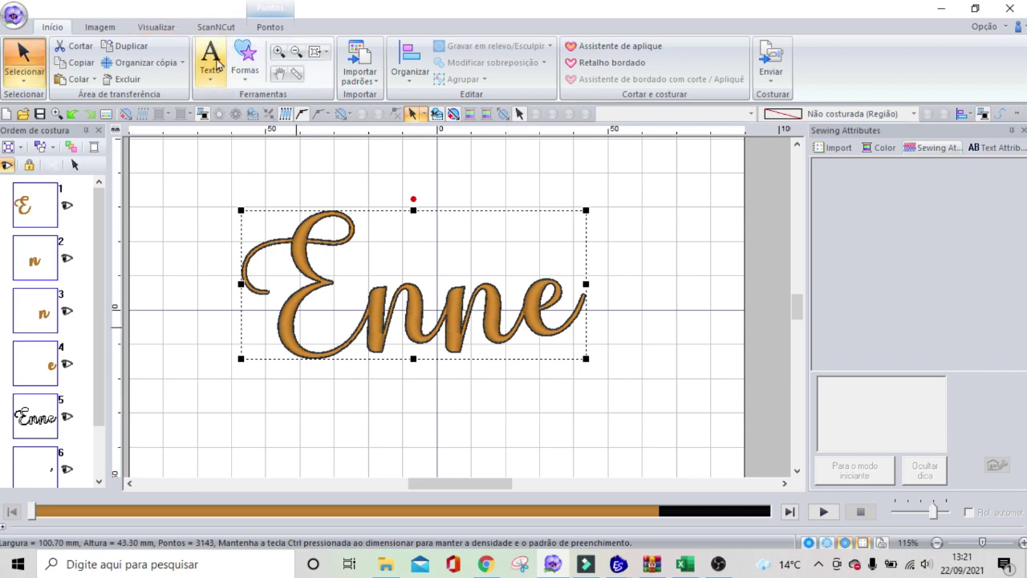
pyautogui.click(237, 119)
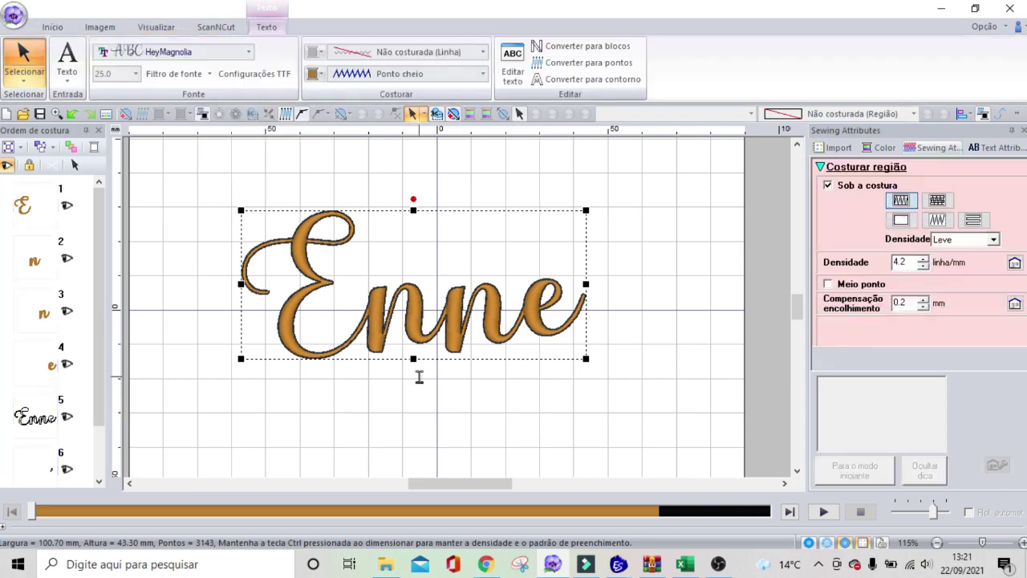
pyautogui.press('t')
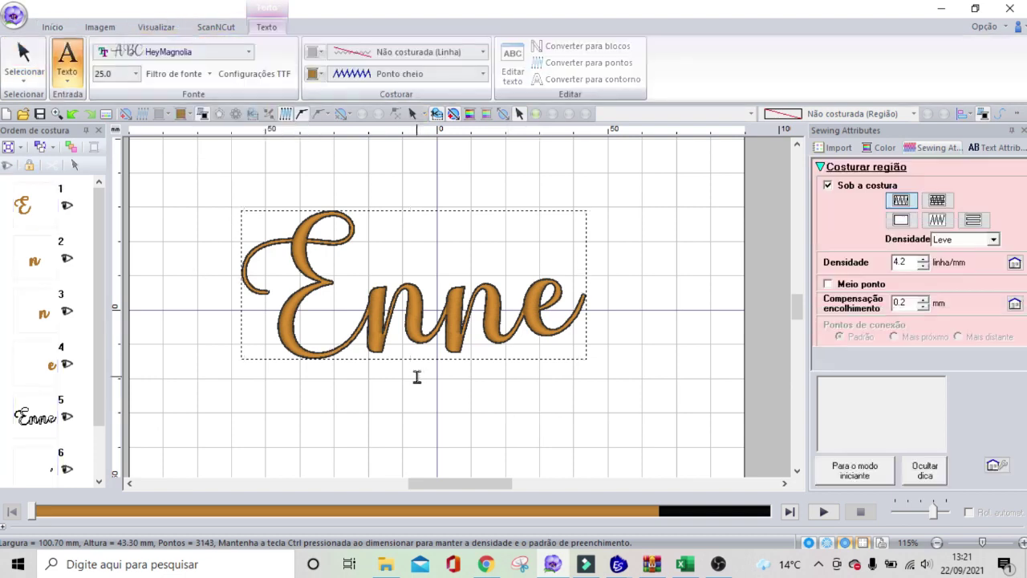
pyautogui.click(249, 52)
pyautogui.click(357, 296)
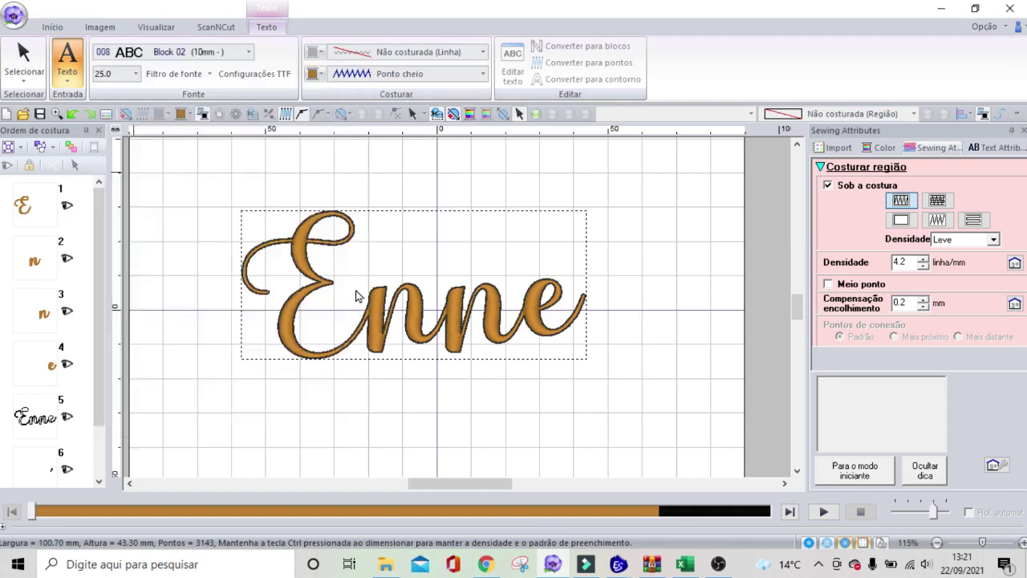
pyautogui.click(310, 411)
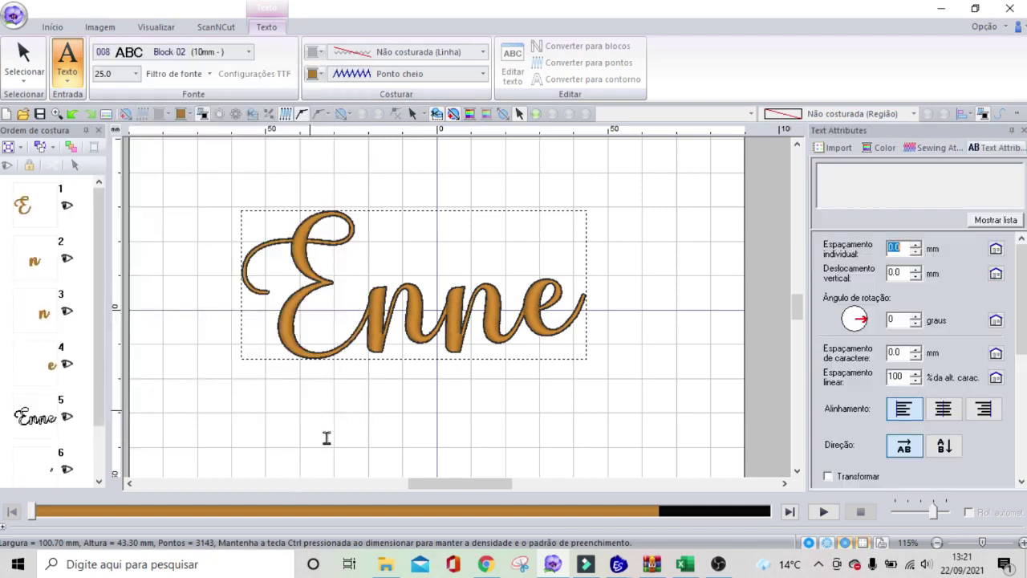
pyautogui.write('Enne')
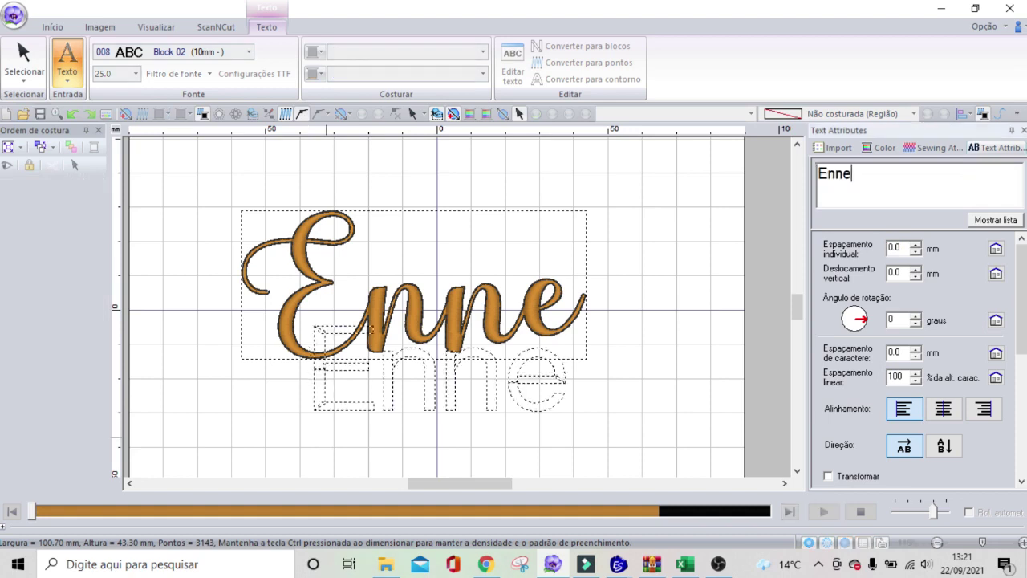
pyautogui.press('Return')
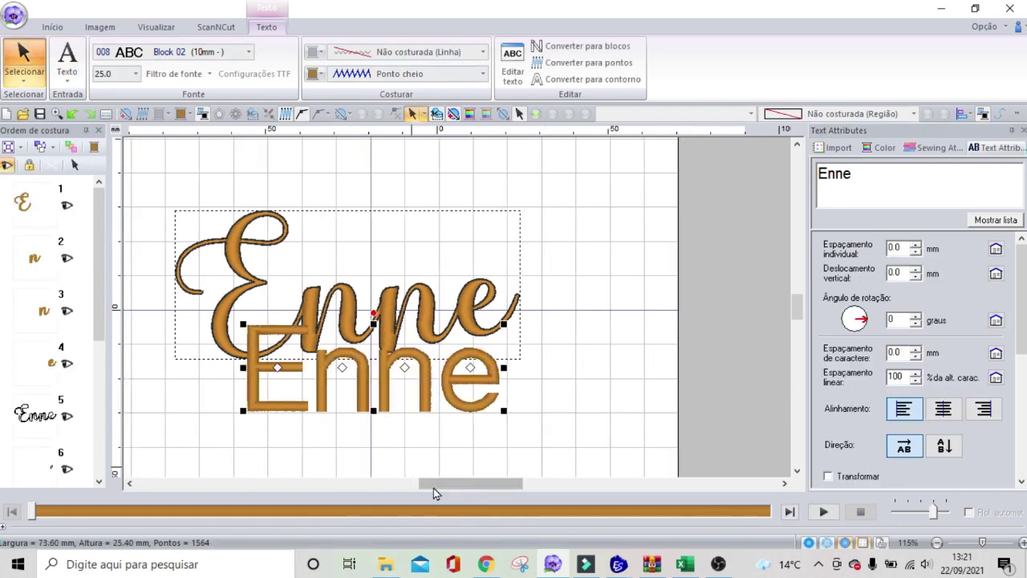
pyautogui.hscroll(-1, 434, 488)
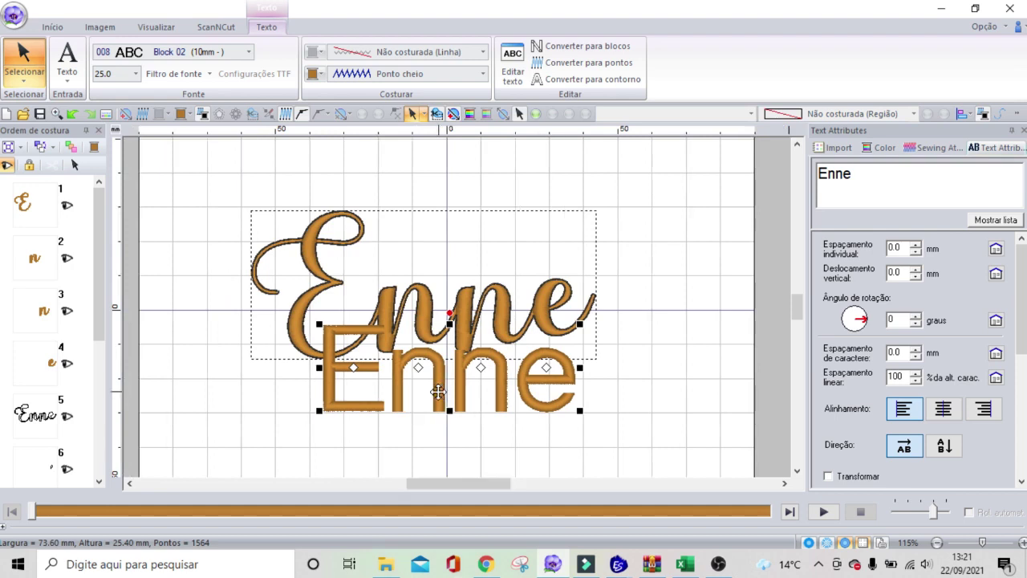
pyautogui.moveTo(438, 391); pyautogui.dragTo(431, 432)
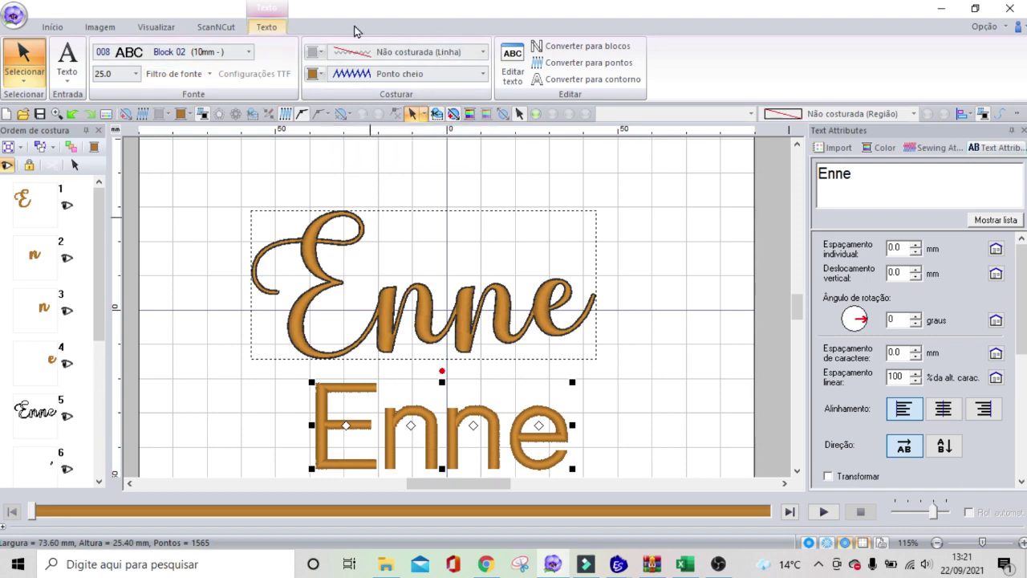
# Step: Give the block Enne lettering a running-stitch outline (Ponto corrido)
pyautogui.click(431, 54)
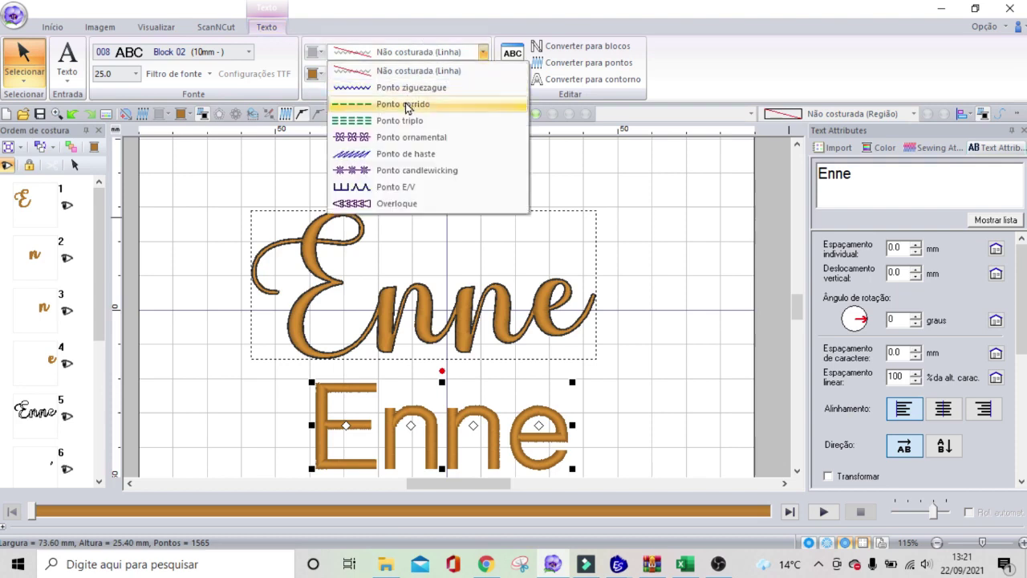
pyautogui.click(404, 103)
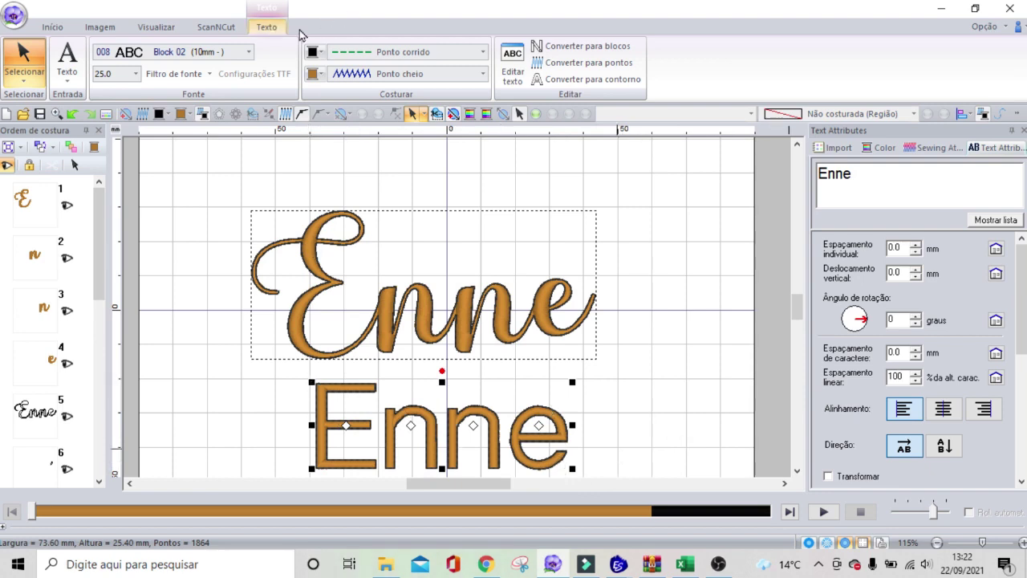
pyautogui.click(415, 56)
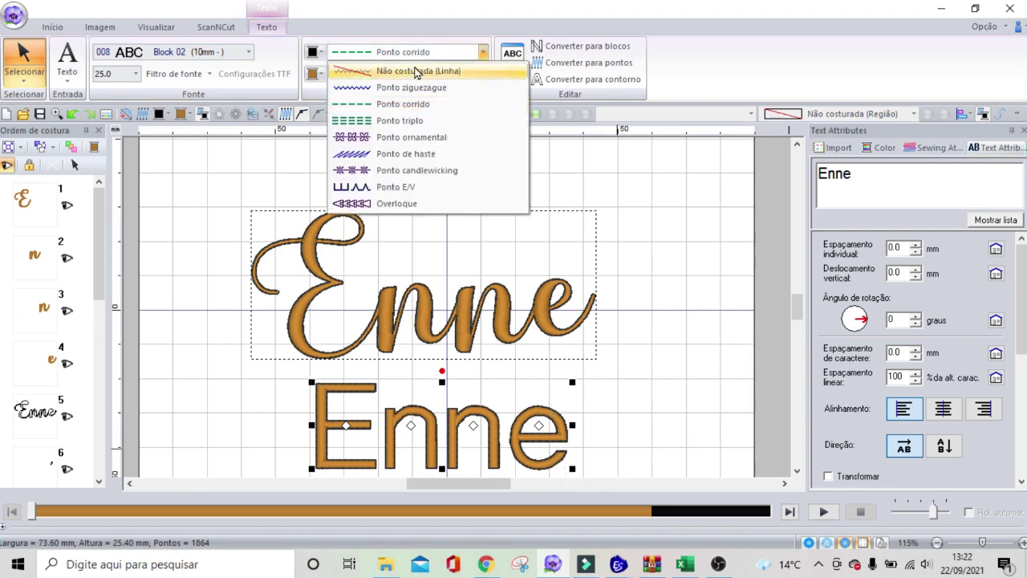
pyautogui.click(418, 54)
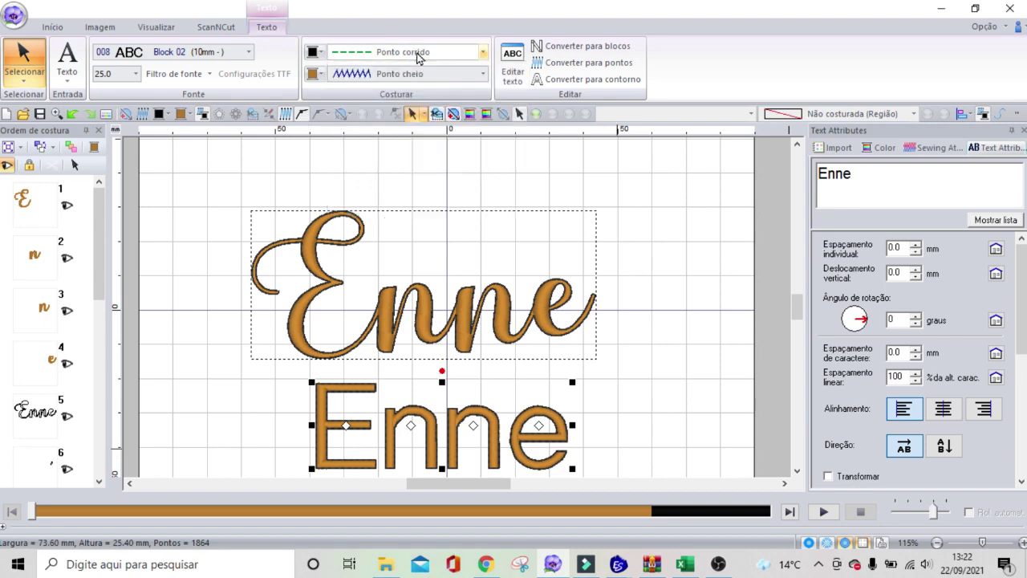
# Step: Try a triple-stitch outline (Ponto triplo) on the block Enne lettering, and return it to Ponto corrido
pyautogui.click(416, 56)
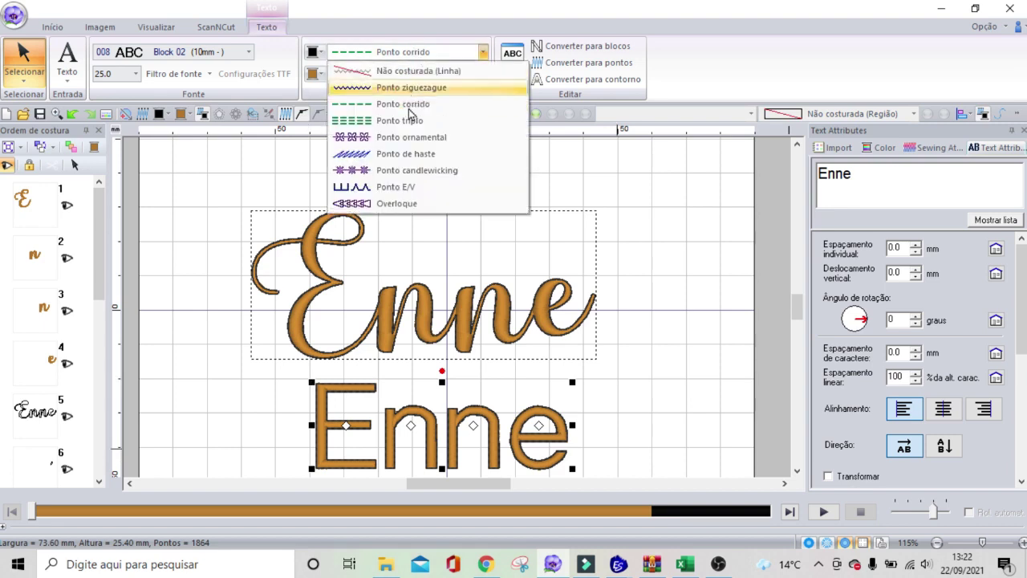
pyautogui.click(412, 116)
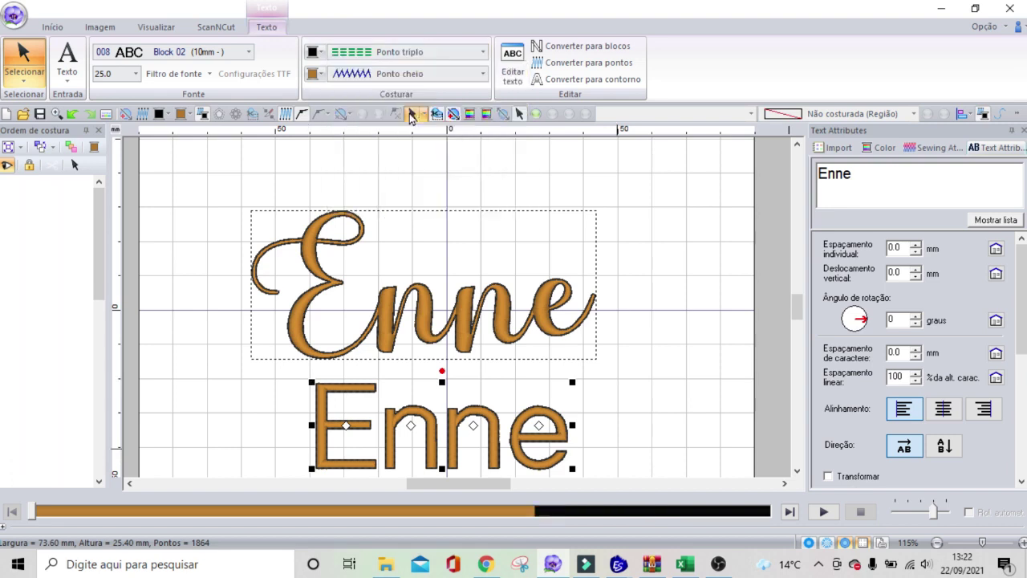
pyautogui.click(432, 56)
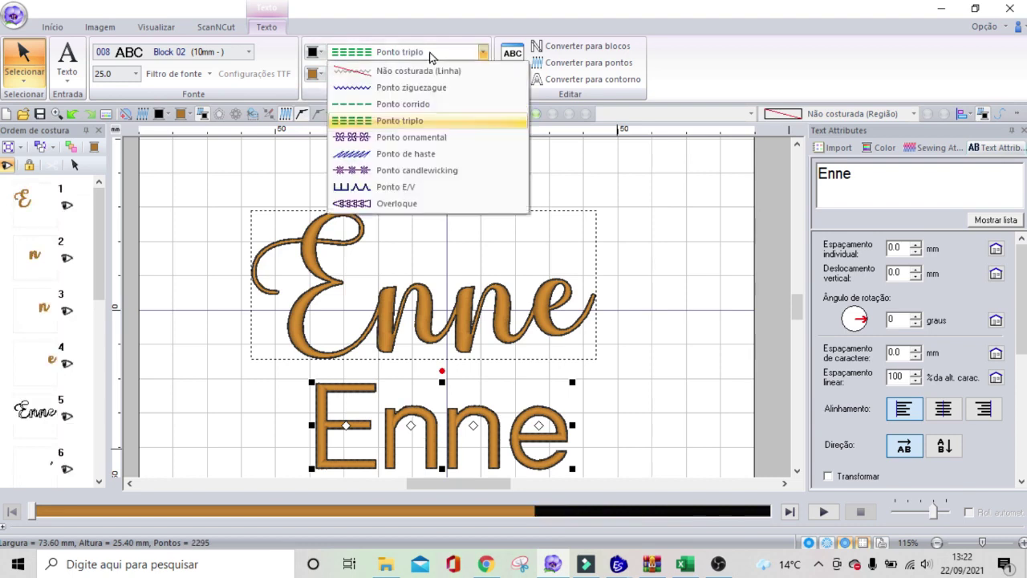
pyautogui.click(425, 73)
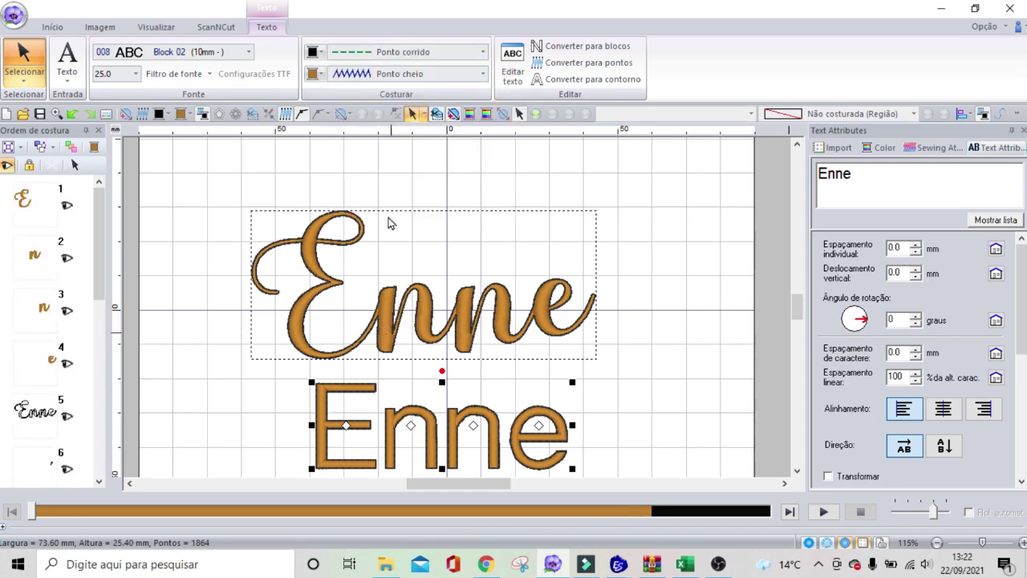
# Step: Try Ponto de preenchimento and Não costurada (Região) for the block lettering's region, return it to Ponto cheio, and deselect the text
pyautogui.click(411, 73)
pyautogui.click(424, 126)
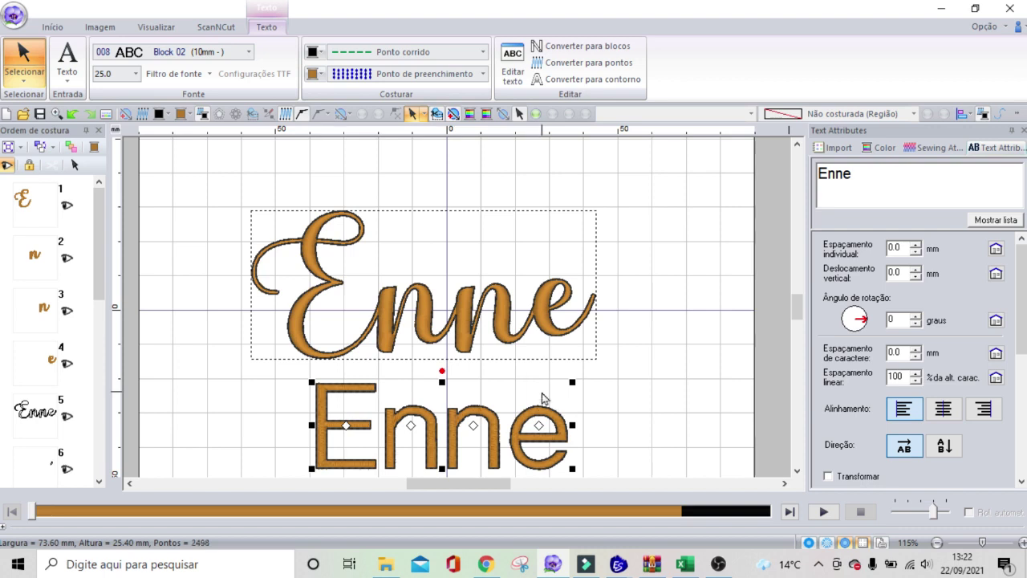
pyautogui.click(423, 74)
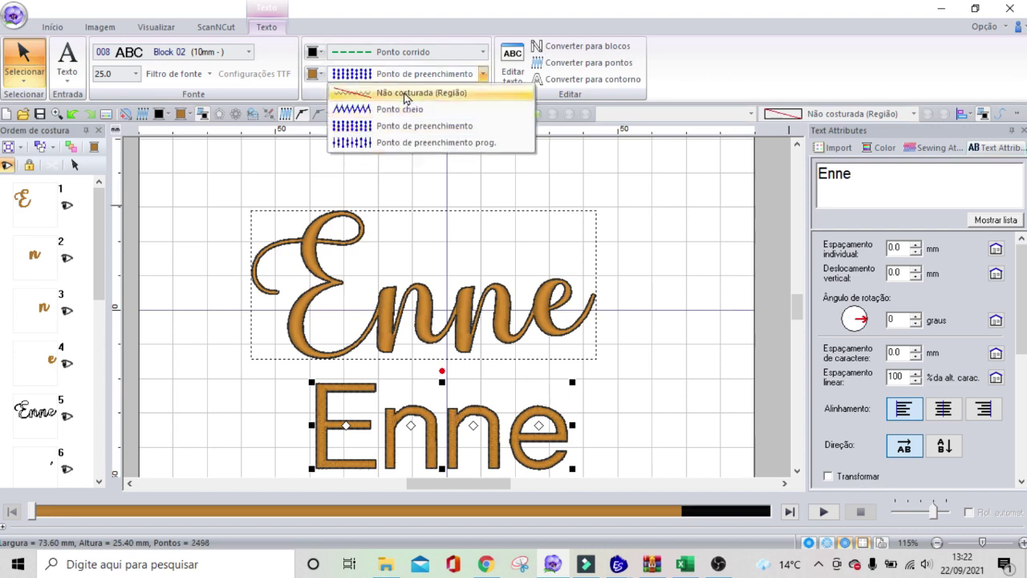
pyautogui.click(407, 95)
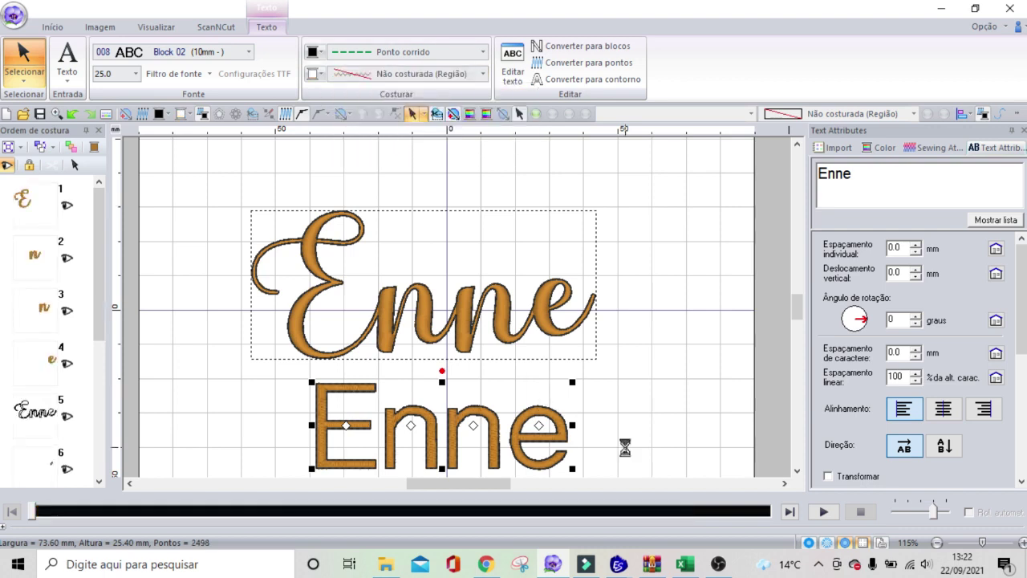
pyautogui.click(433, 74)
pyautogui.click(432, 73)
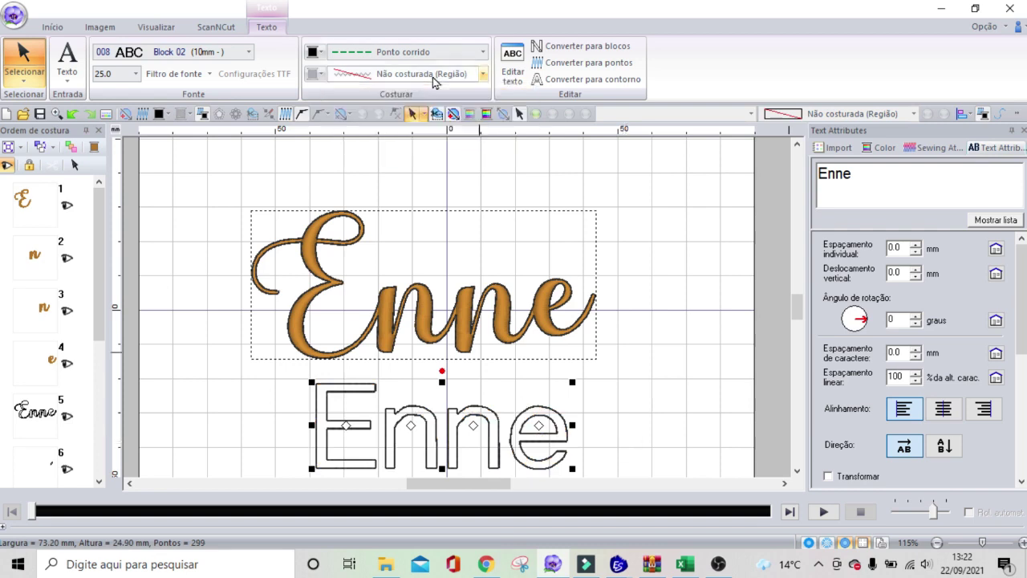
pyautogui.click(433, 74)
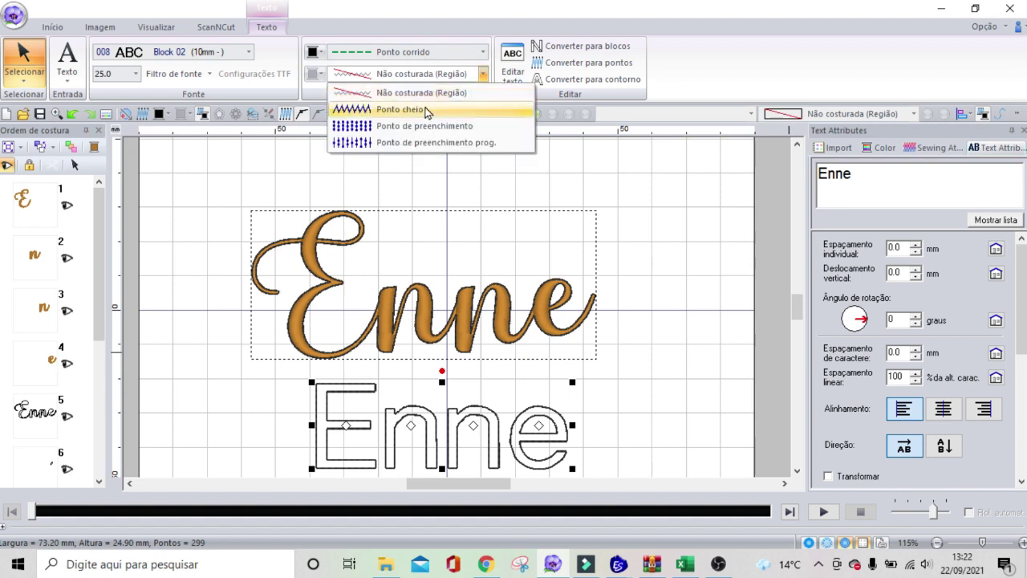
pyautogui.click(430, 107)
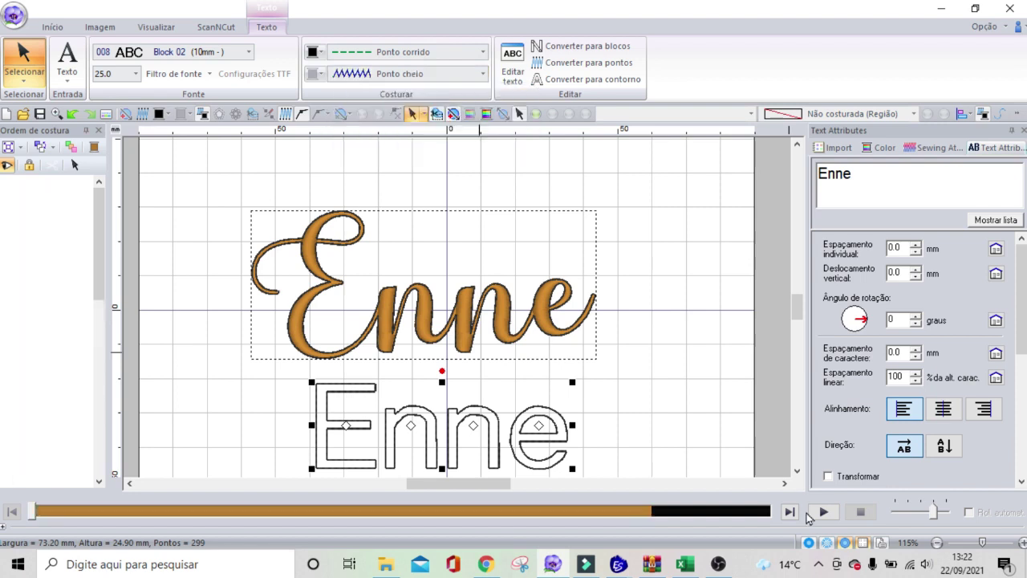
pyautogui.click(640, 448)
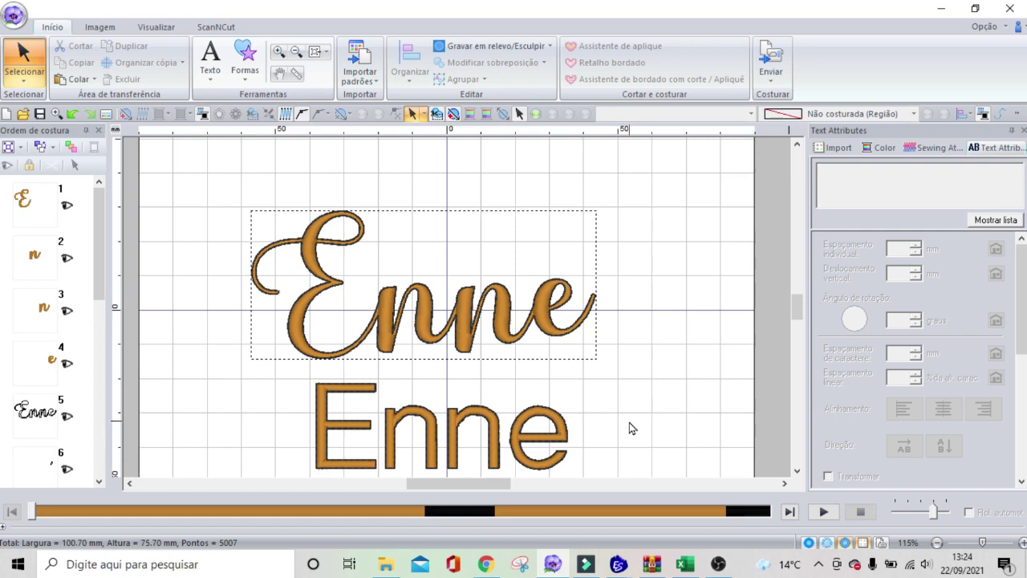
pyautogui.click(724, 572)
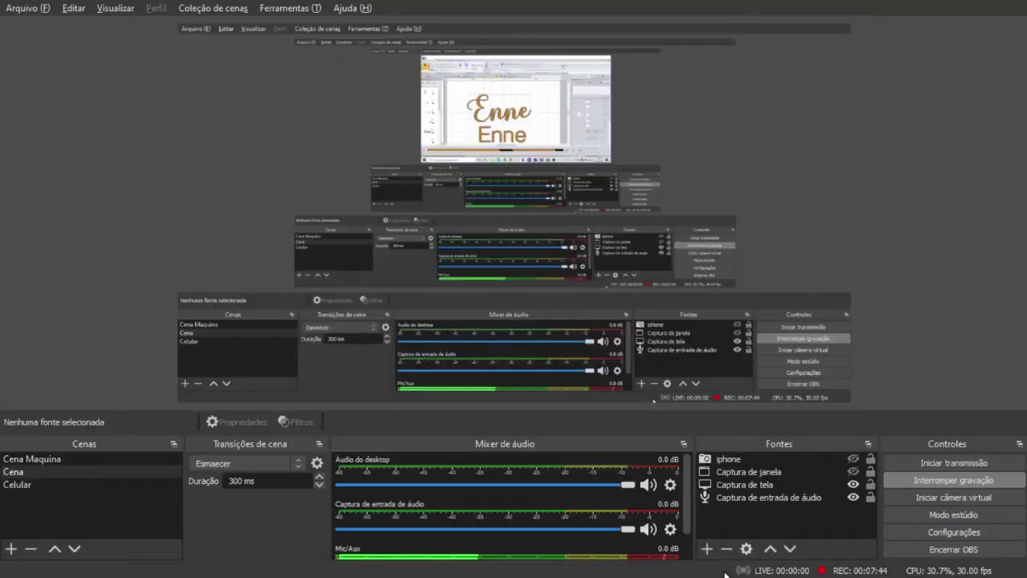